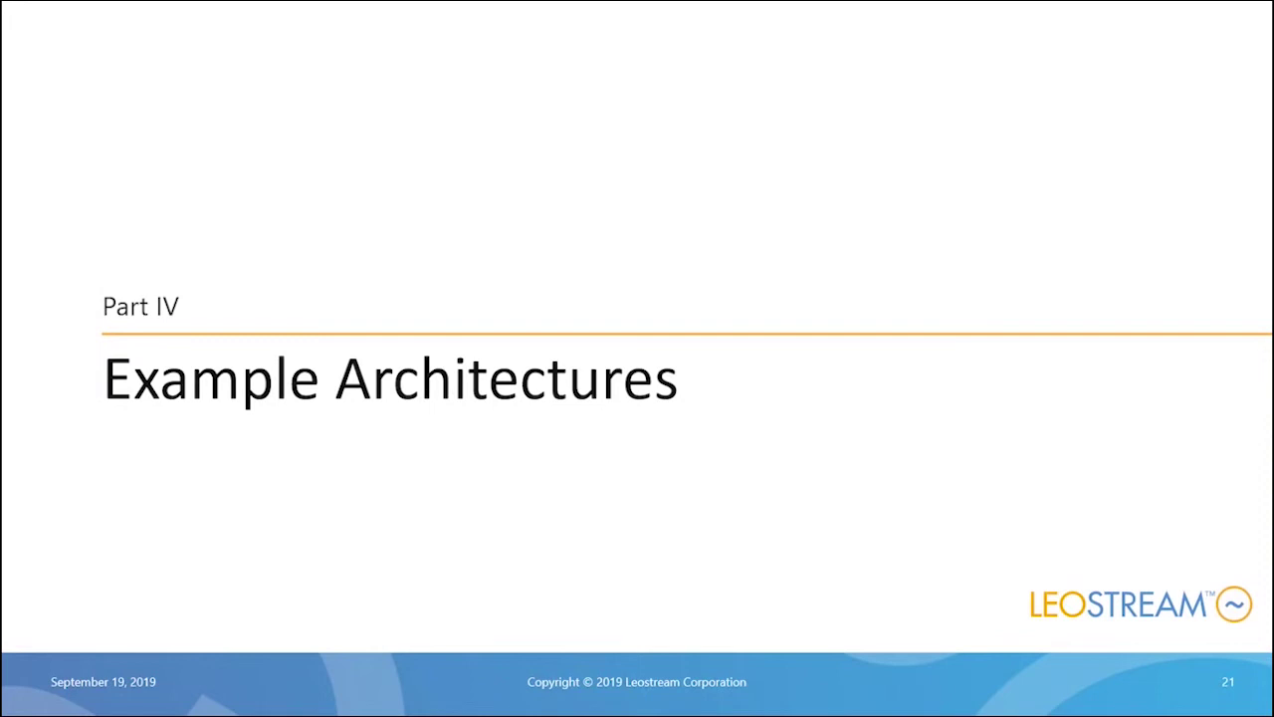
Advance the slideshow past slide 21 to the Leostream and Scale Computing slide.
{"action": "key", "text": "Right"}
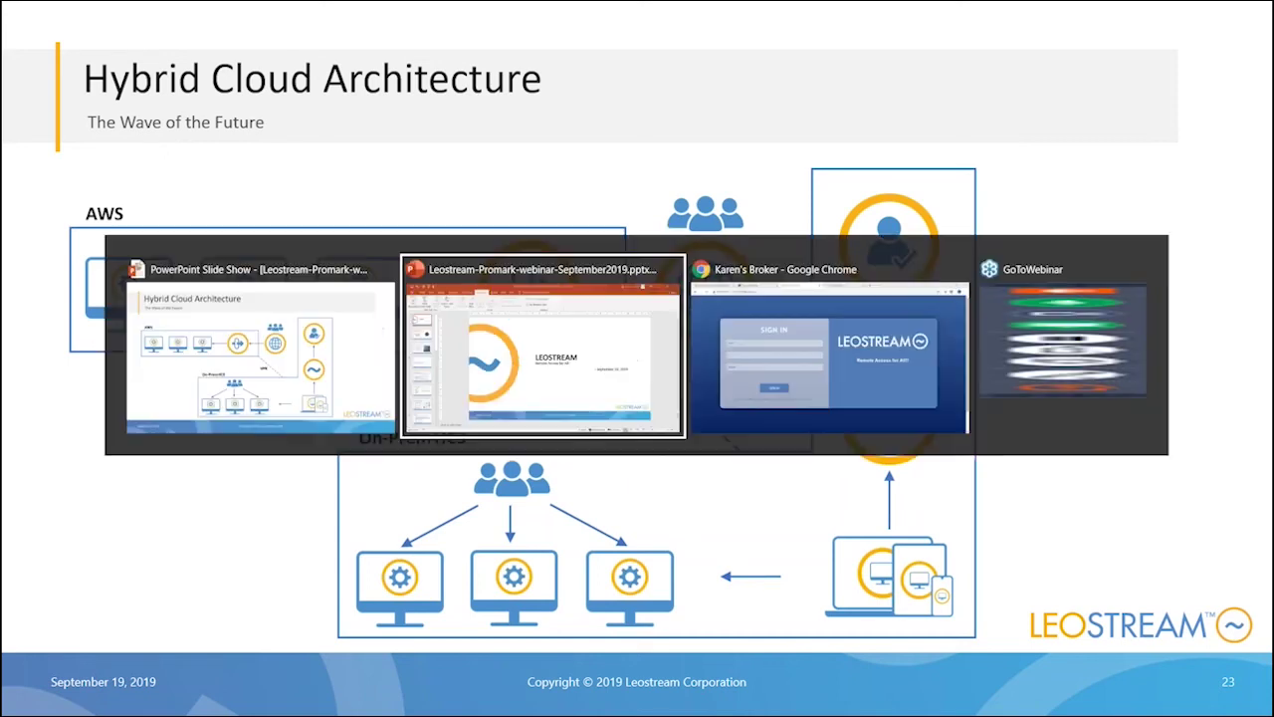
{"action": "key", "text": "alt+Tab"}
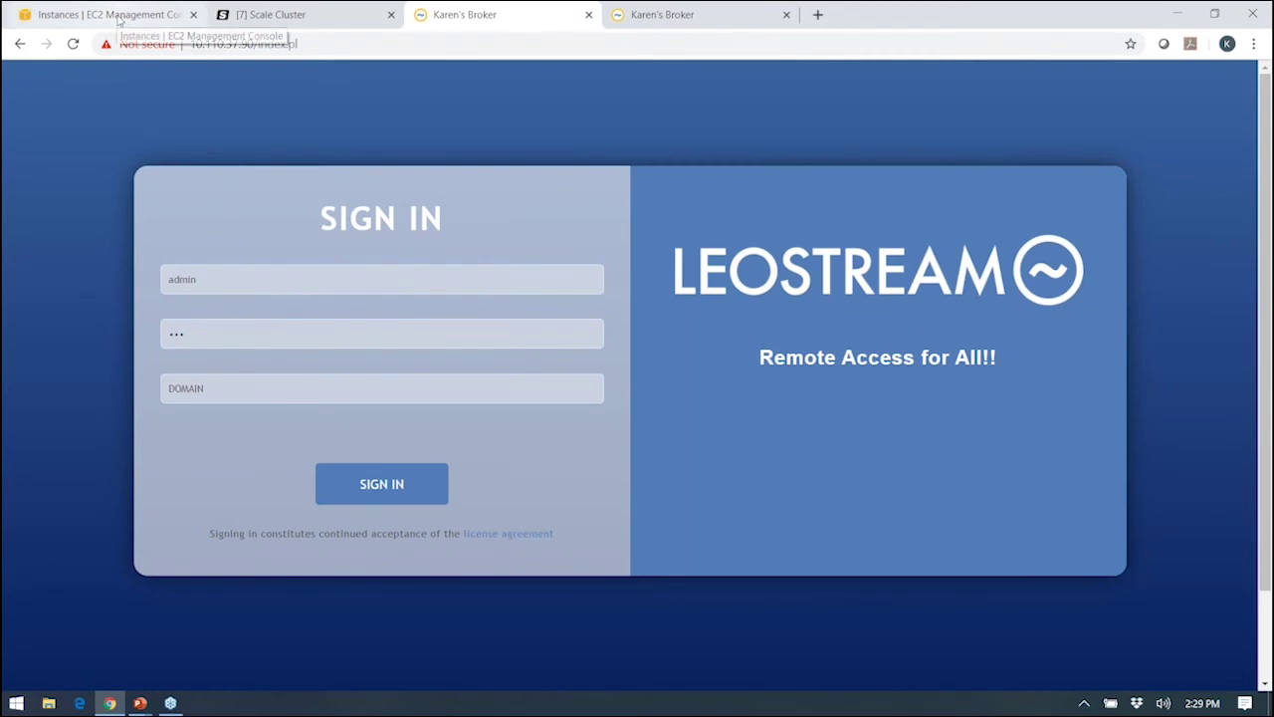
Switch to Chrome's EC2 Instances list showing the Leostream AWS Gateway and RDP Desktop running.
{"action": "left_click", "coordinate": [112, 16]}
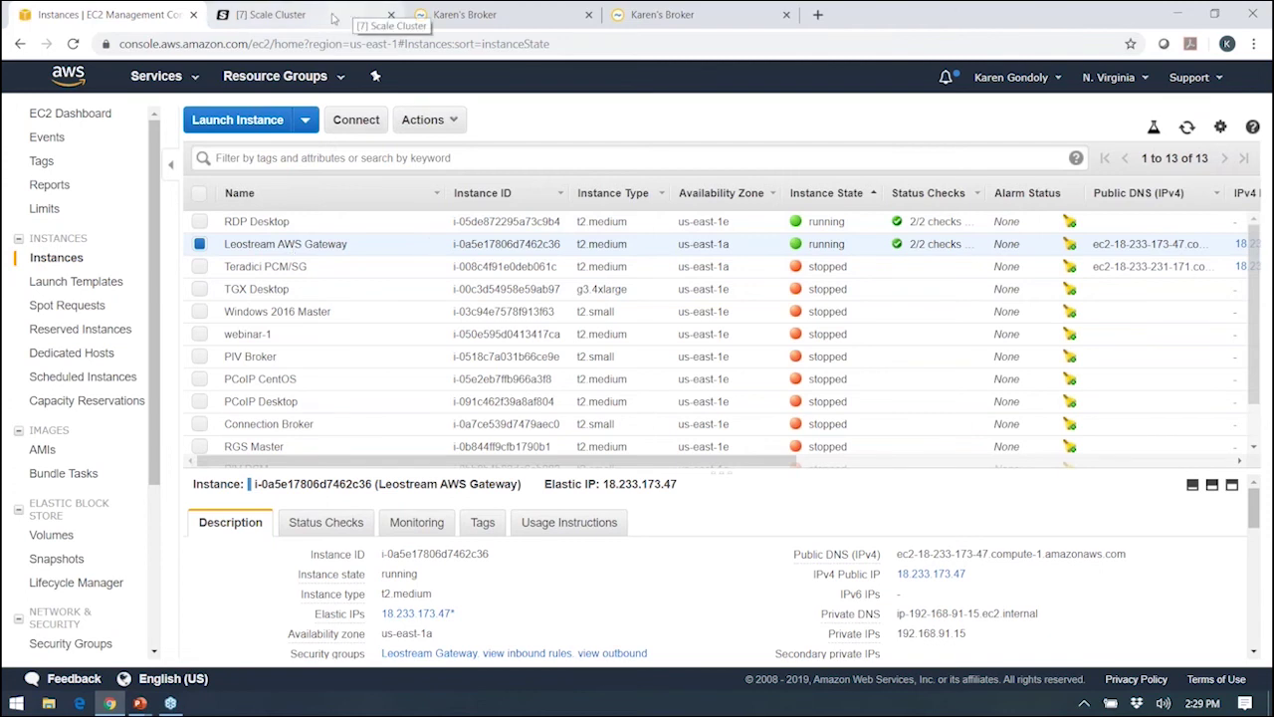
Scroll the Scale cluster's VM list to the template VMs, then return to the broker sign-in page.
{"action": "left_click", "coordinate": [335, 19]}
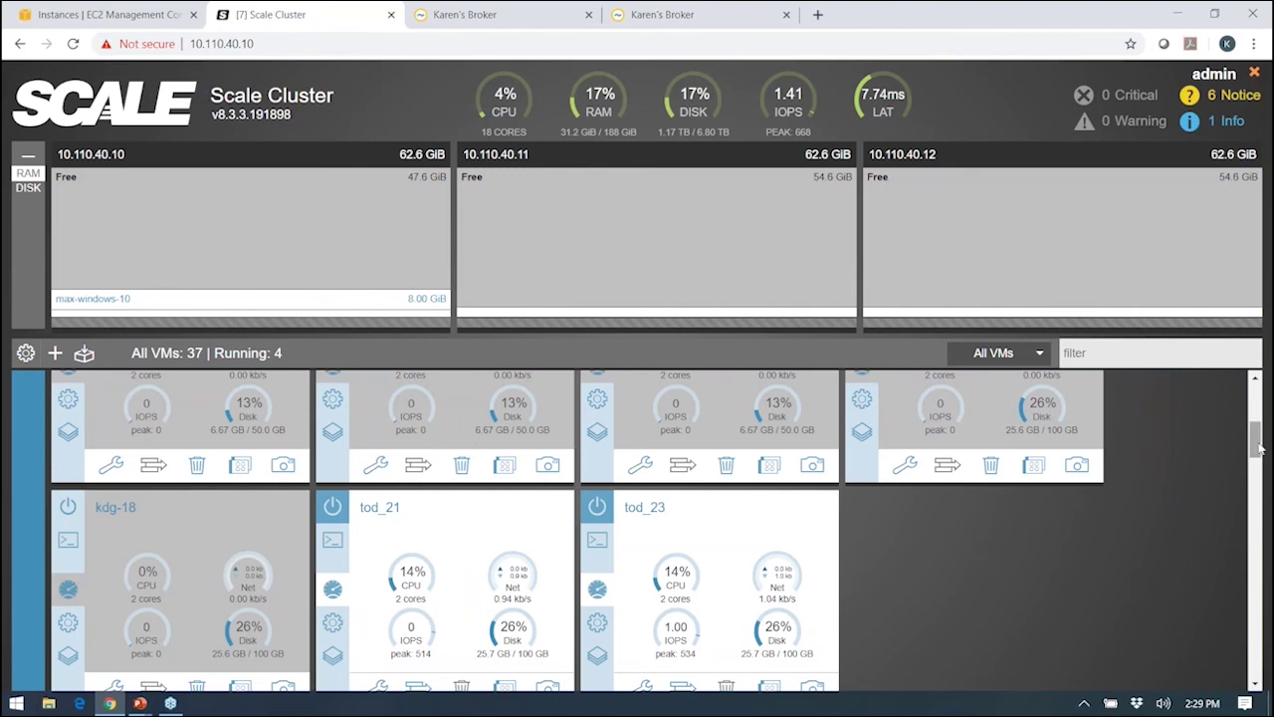
{"action": "left_click_drag", "start_coordinate": [1256, 440], "coordinate": [1238, 585]}
{"action": "scroll", "coordinate": [1236, 585], "scroll_direction": "down", "scroll_amount": 5}
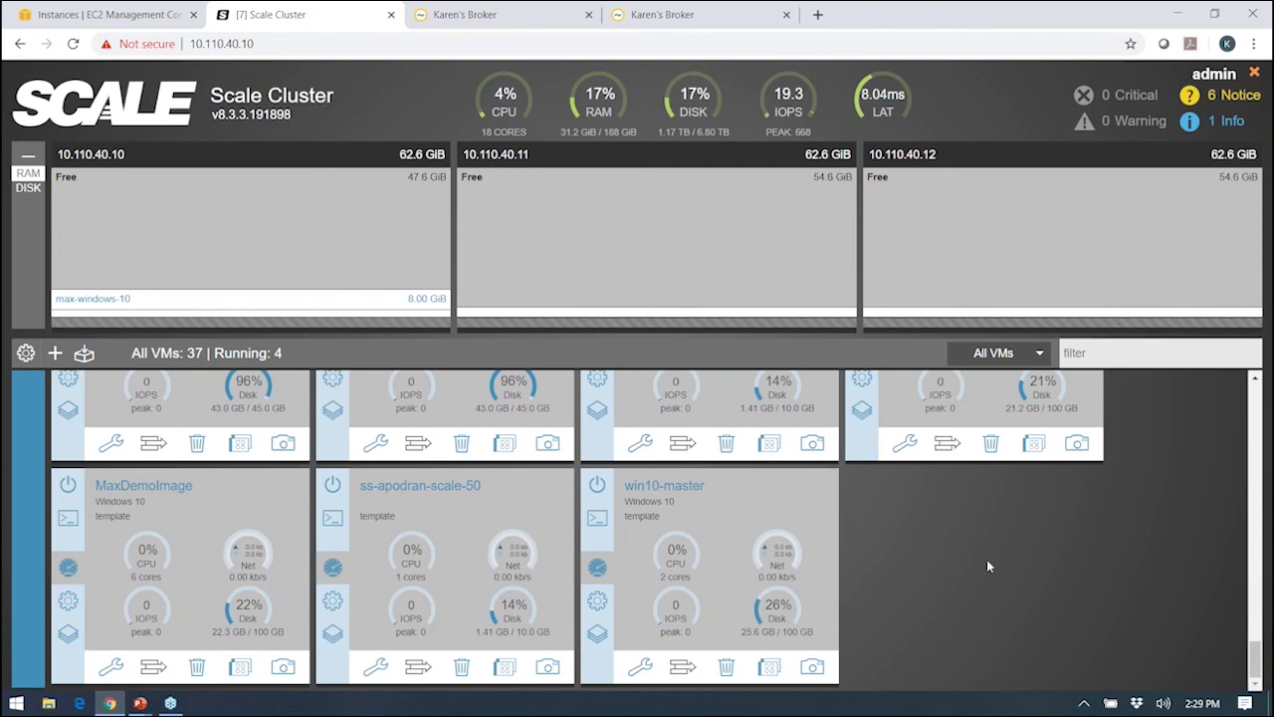
{"action": "left_click", "coordinate": [504, 20]}
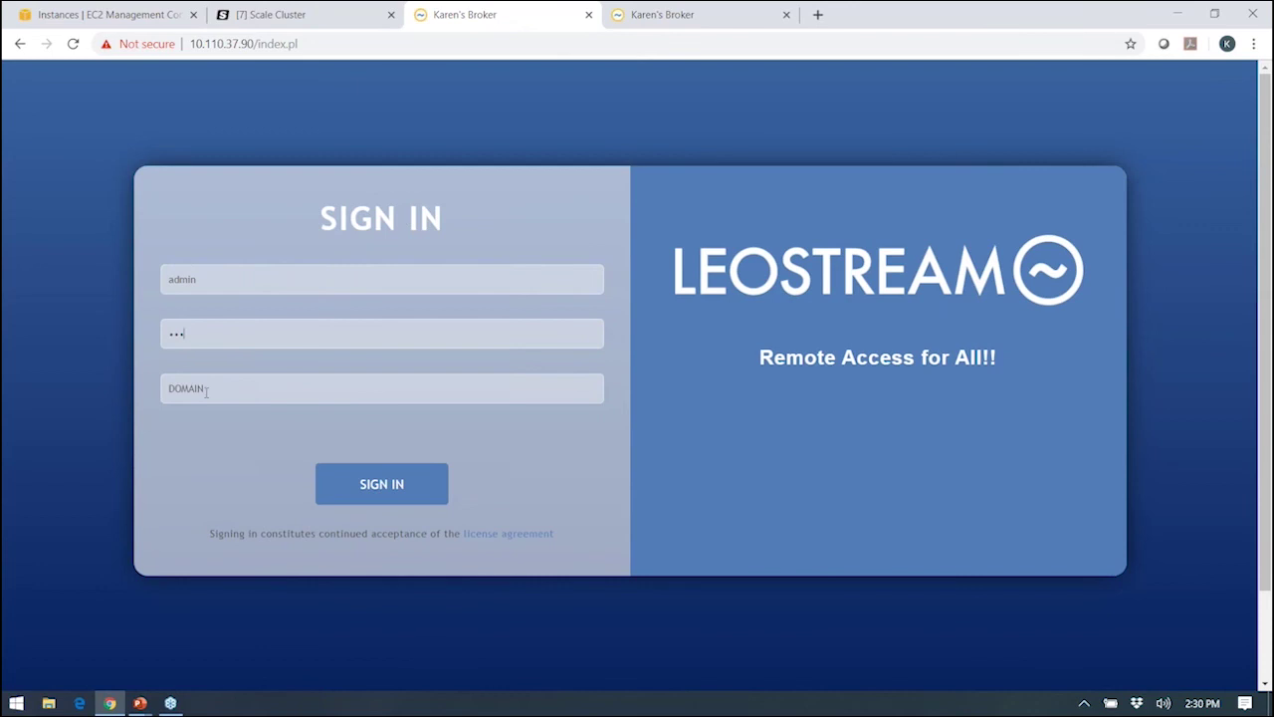
Sign in as Administrator, collapse Dashboards and expand the Setup menu.
{"action": "left_click", "coordinate": [366, 488]}
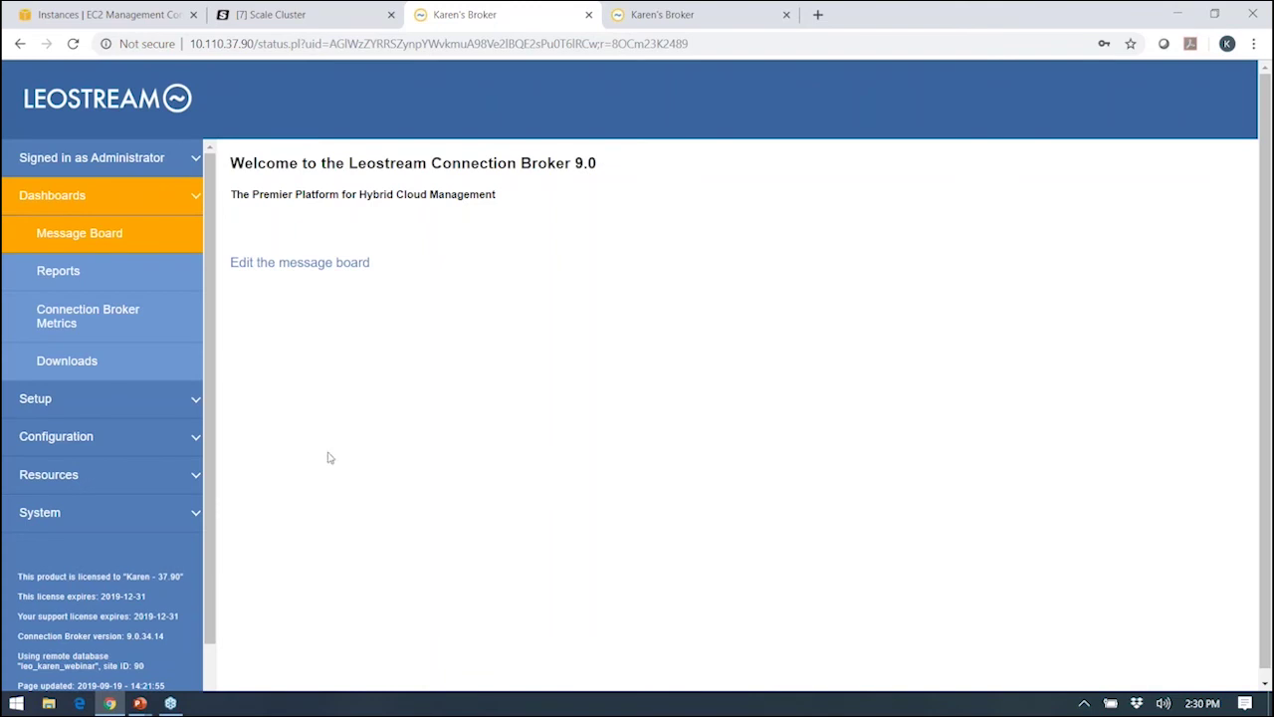
{"action": "left_click", "coordinate": [54, 203]}
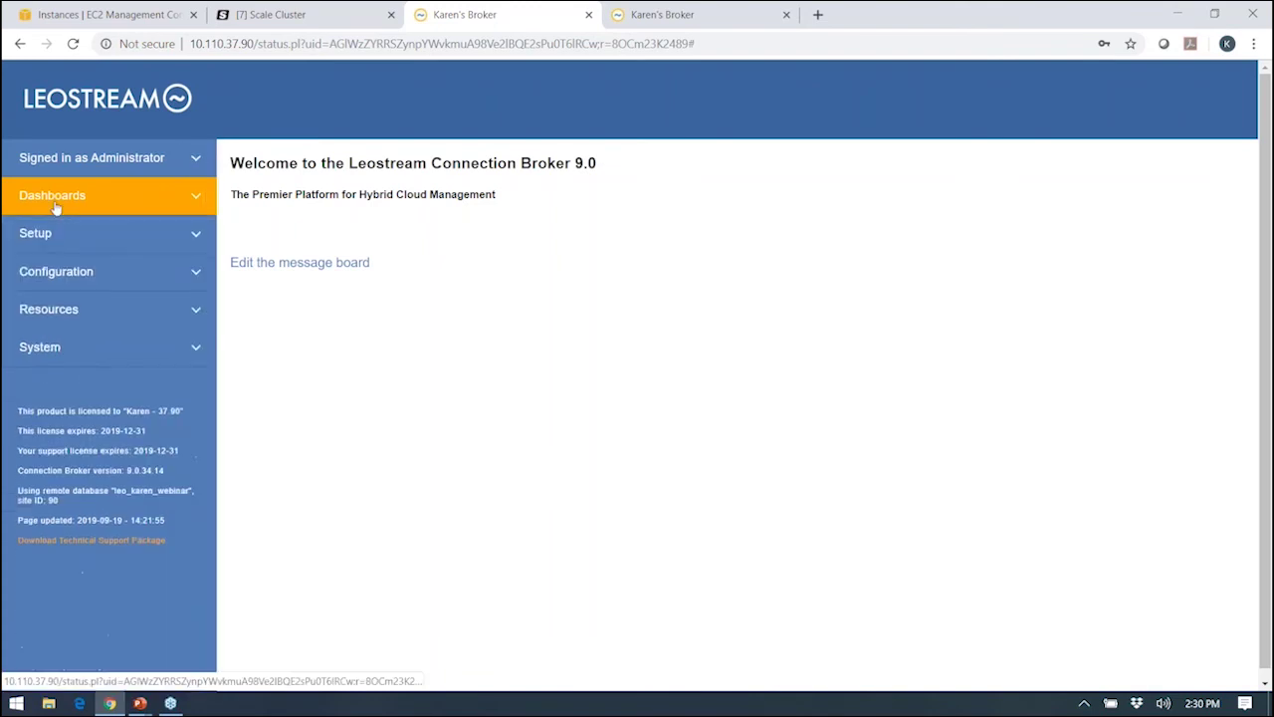
{"action": "left_click", "coordinate": [49, 243]}
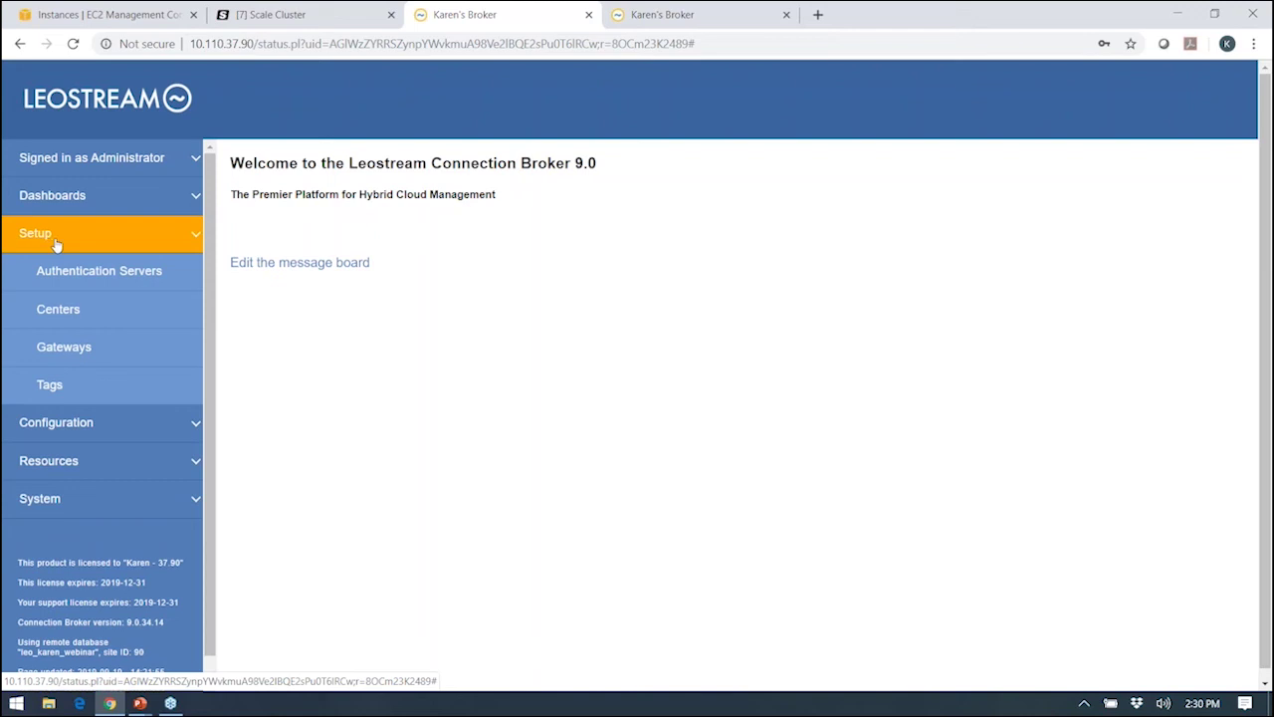
Review the authentication servers and the Scale Computing center's settings.
{"action": "left_click", "coordinate": [55, 277]}
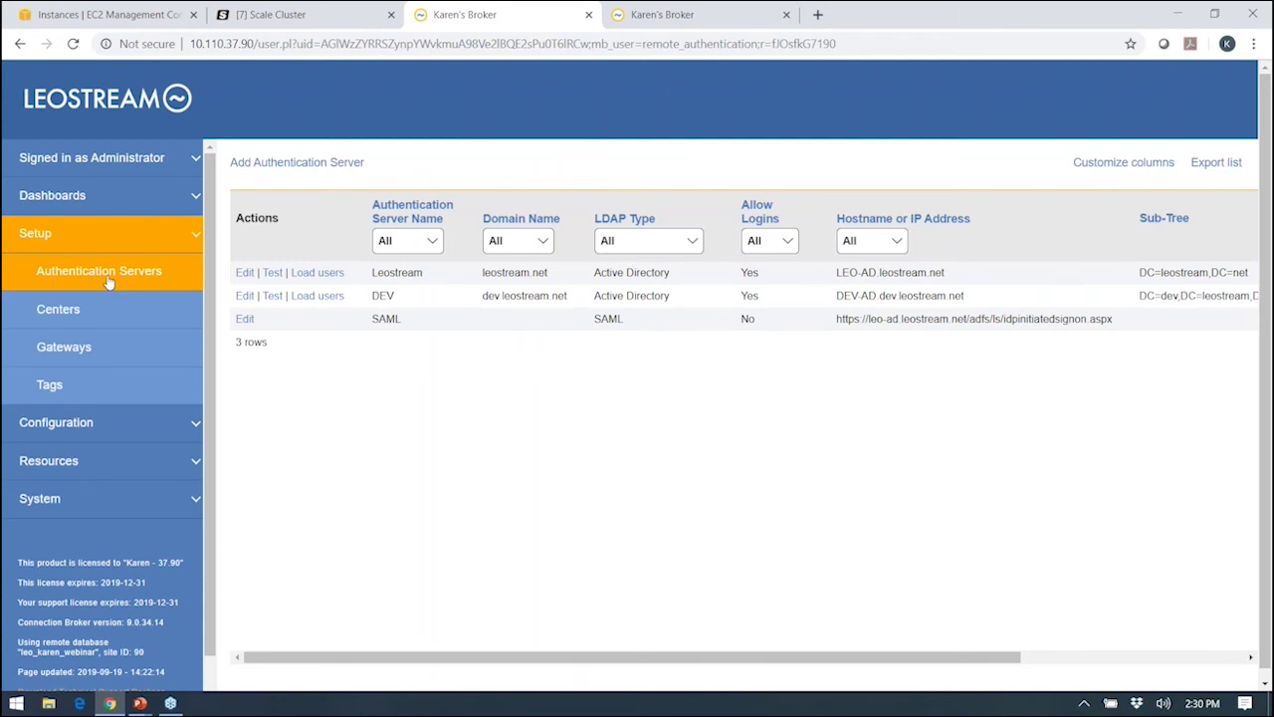
{"action": "left_click", "coordinate": [57, 312]}
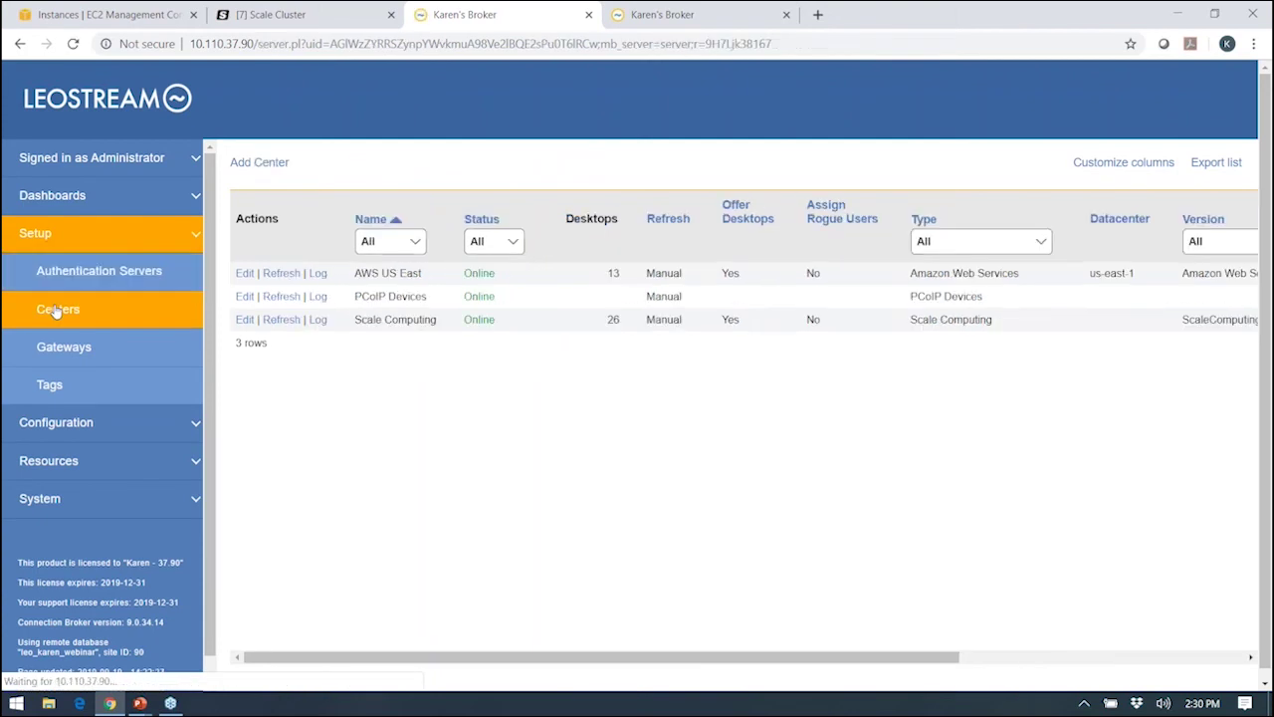
{"action": "left_click", "coordinate": [242, 320]}
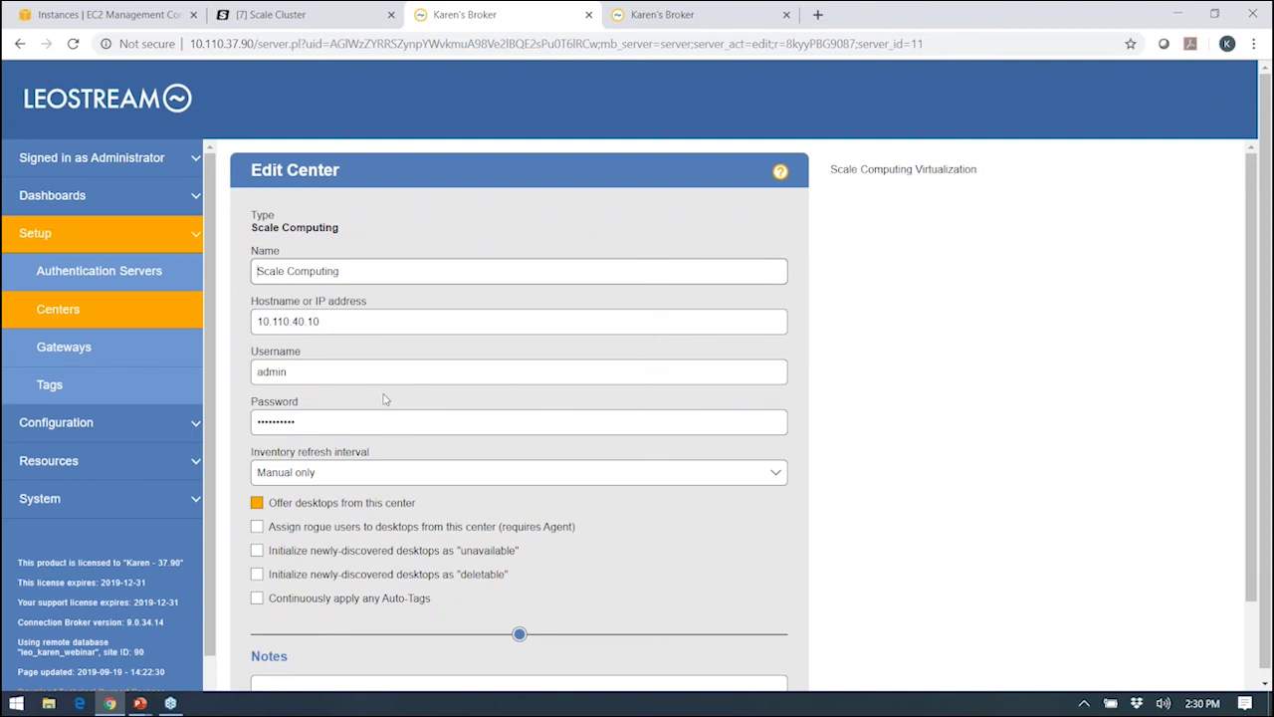
{"action": "left_click", "coordinate": [60, 316]}
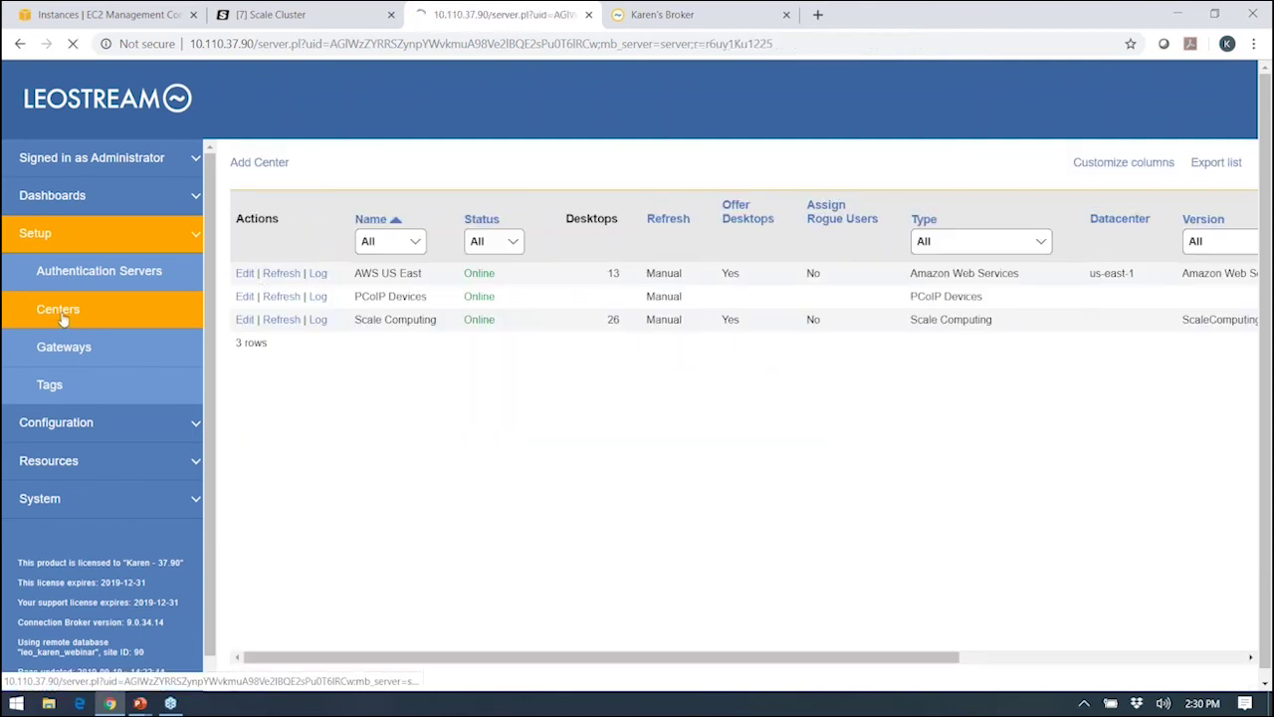
Inspect the AWS US East center and the available center types, then return to Centers.
{"action": "left_click", "coordinate": [245, 274]}
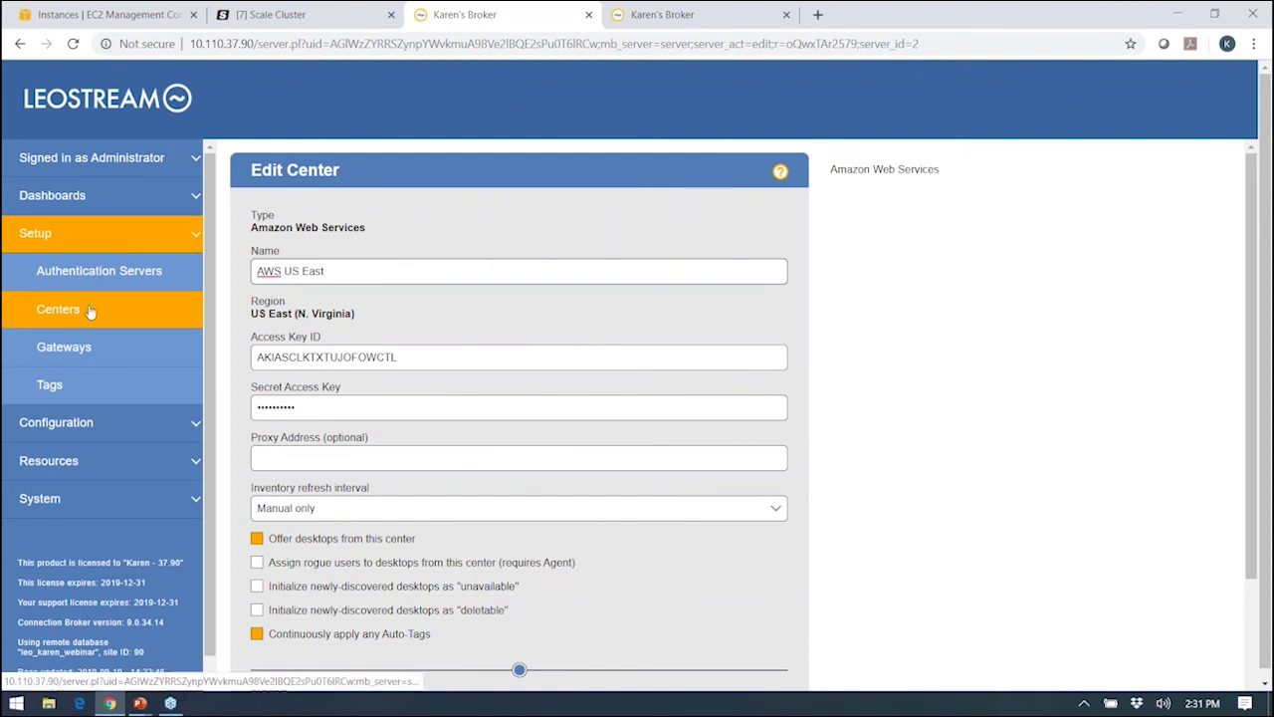
{"action": "left_click", "coordinate": [58, 312]}
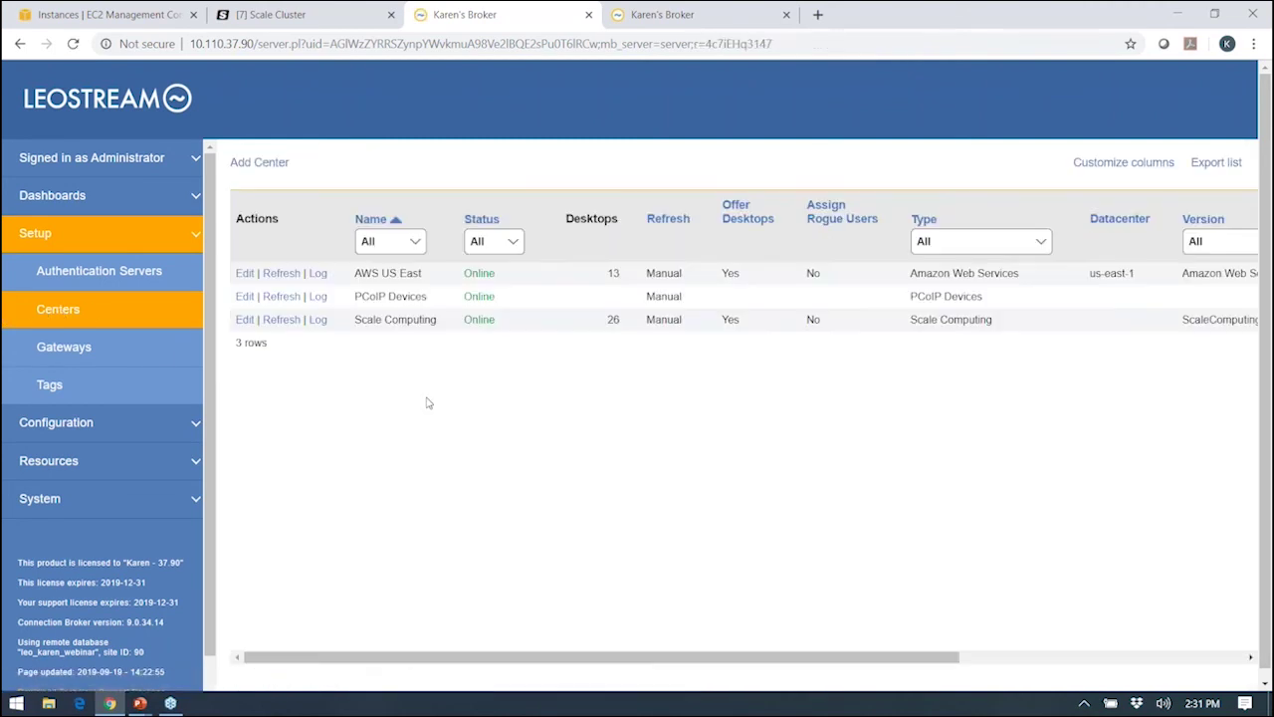
{"action": "left_click", "coordinate": [257, 163]}
{"action": "left_click", "coordinate": [356, 242]}
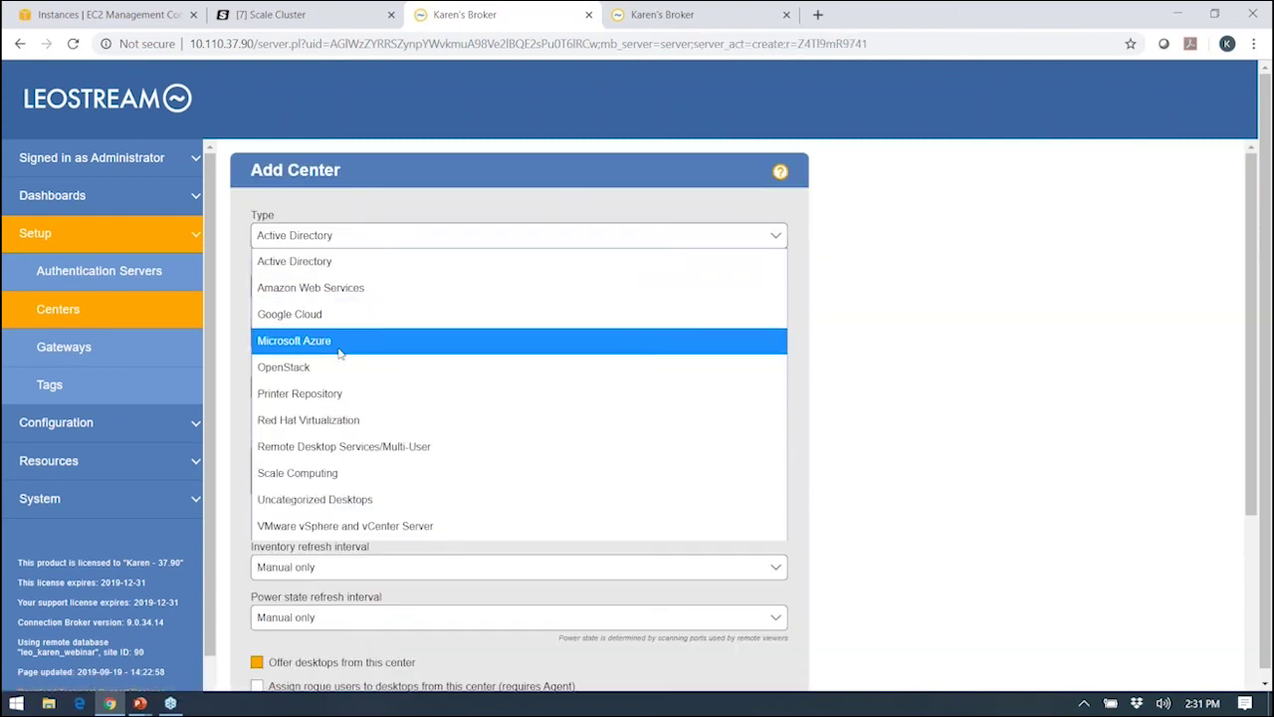
{"action": "left_click", "coordinate": [69, 318]}
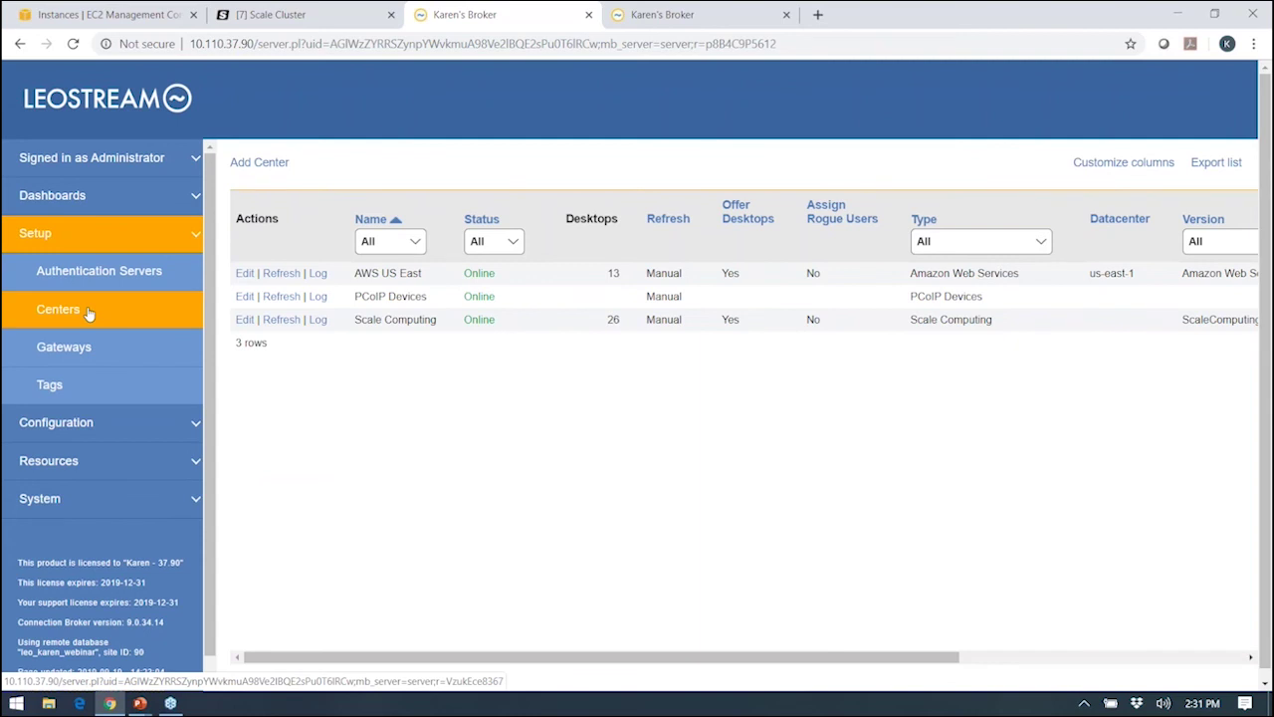
Browse the Desktops list under Resources, then show the 11 Scale Computing images.
{"action": "left_click", "coordinate": [70, 460]}
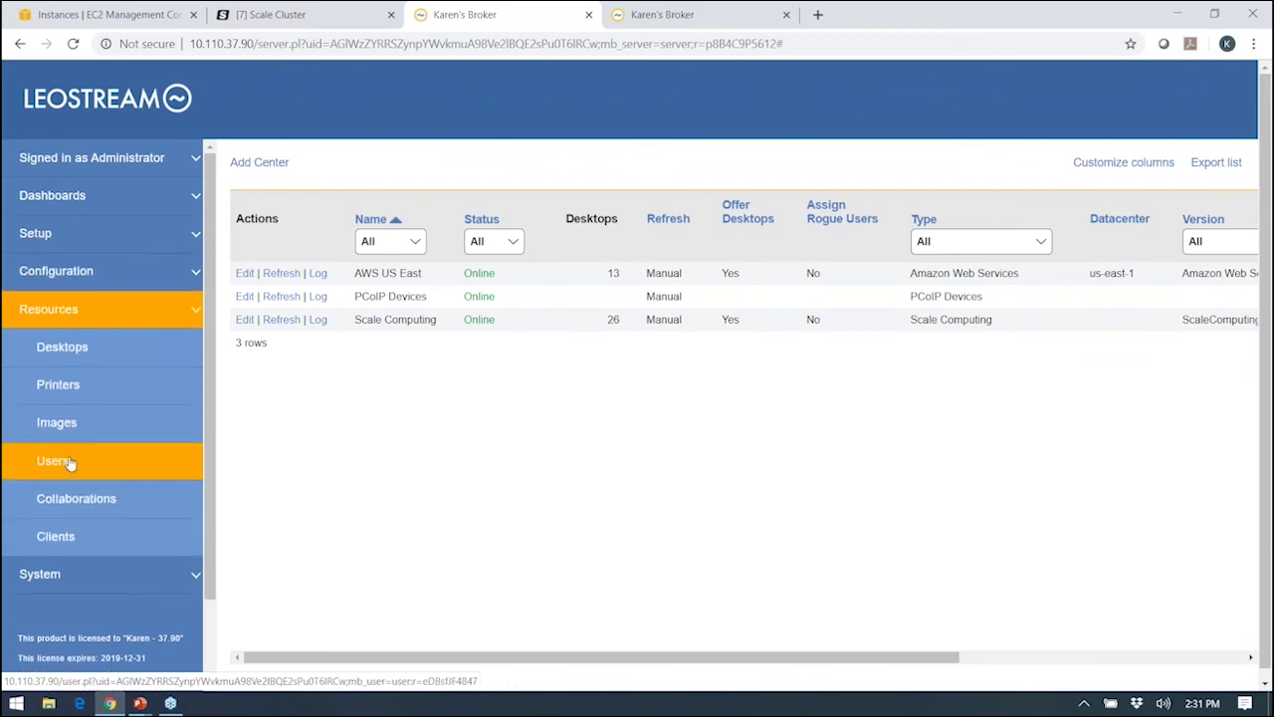
{"action": "left_click", "coordinate": [75, 358]}
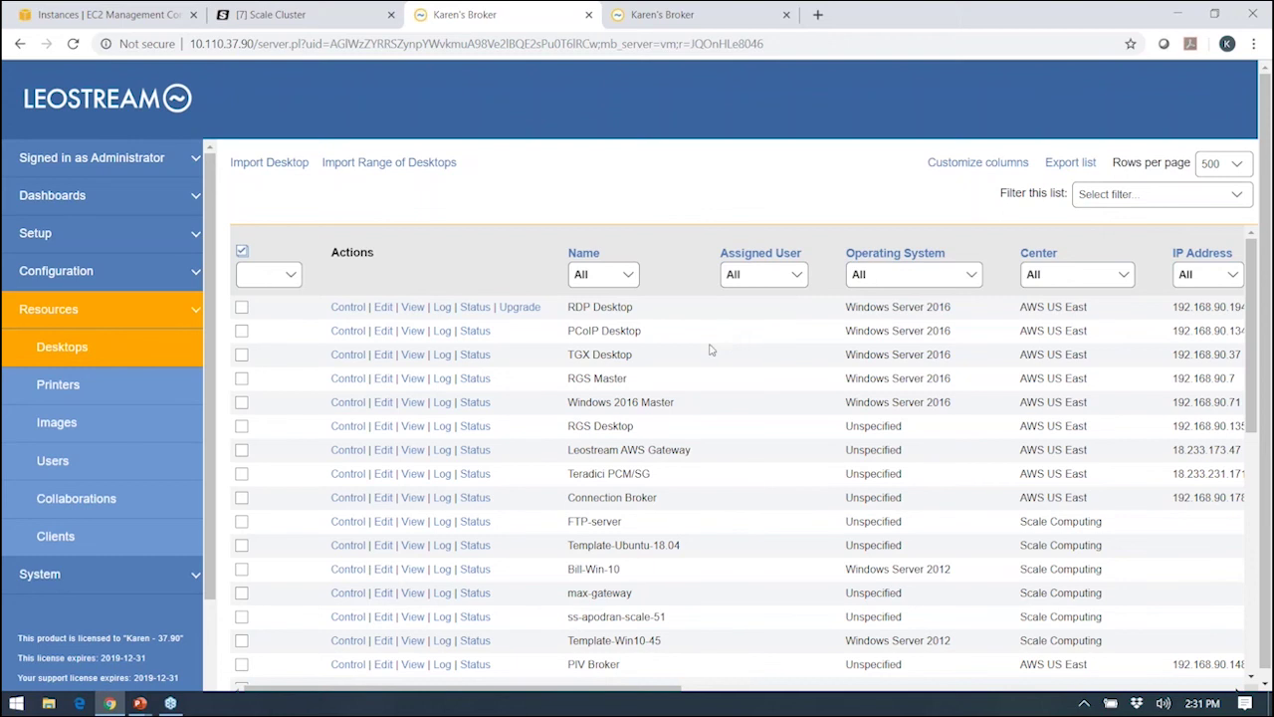
{"action": "left_click", "coordinate": [72, 432]}
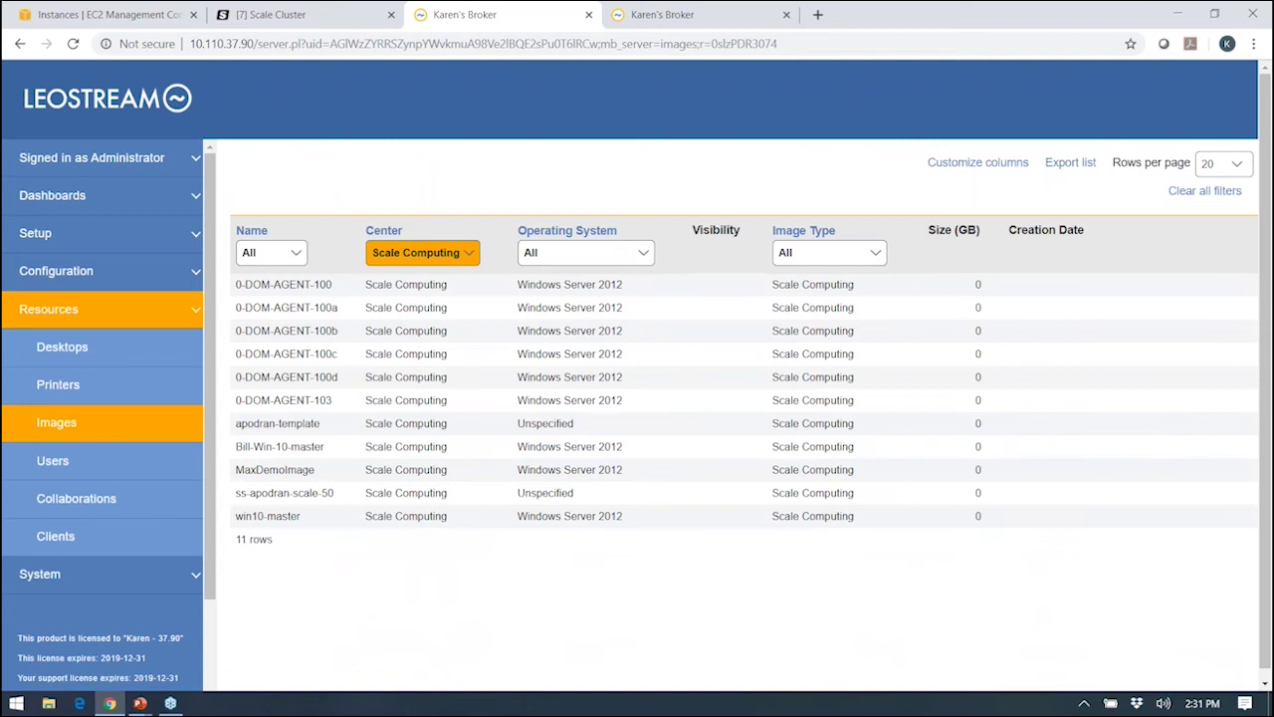
Expand the Setup section in the sidebar.
{"action": "left_click", "coordinate": [57, 236]}
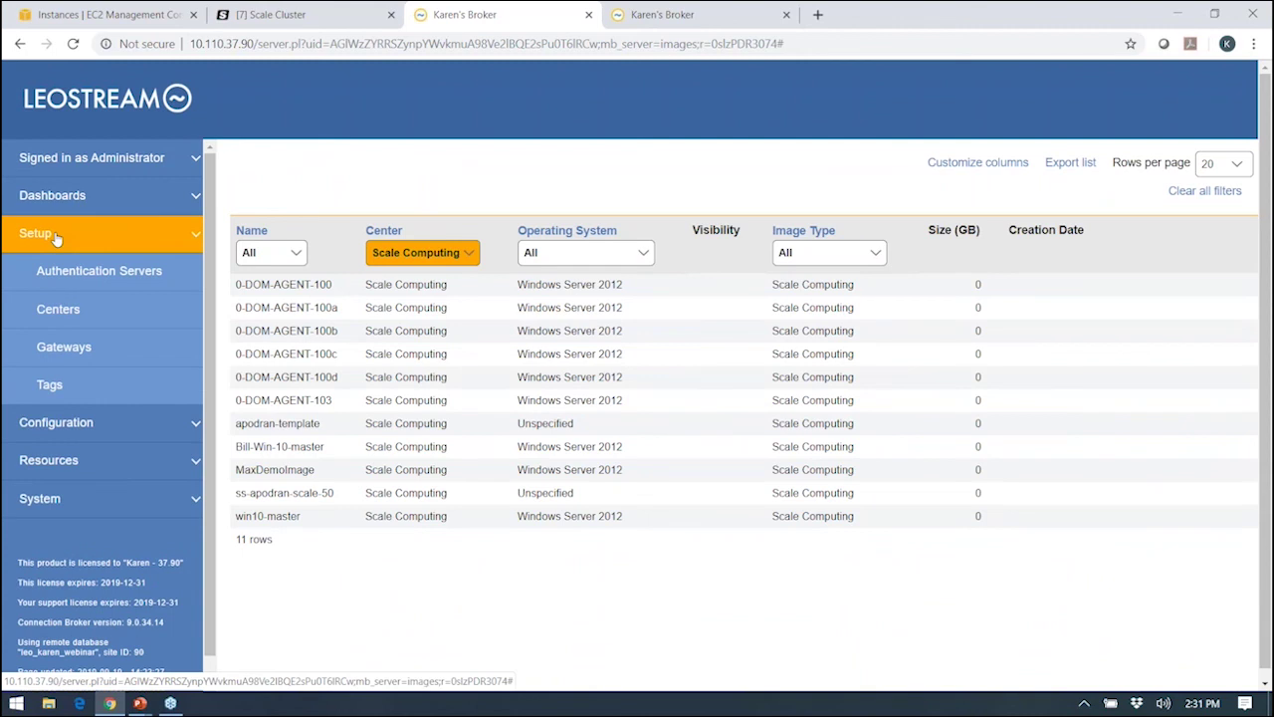
Show the Gateways page with Leostream Gateway - AWS, then swap the sidebar from Setup to Configuration.
{"action": "left_click", "coordinate": [59, 361]}
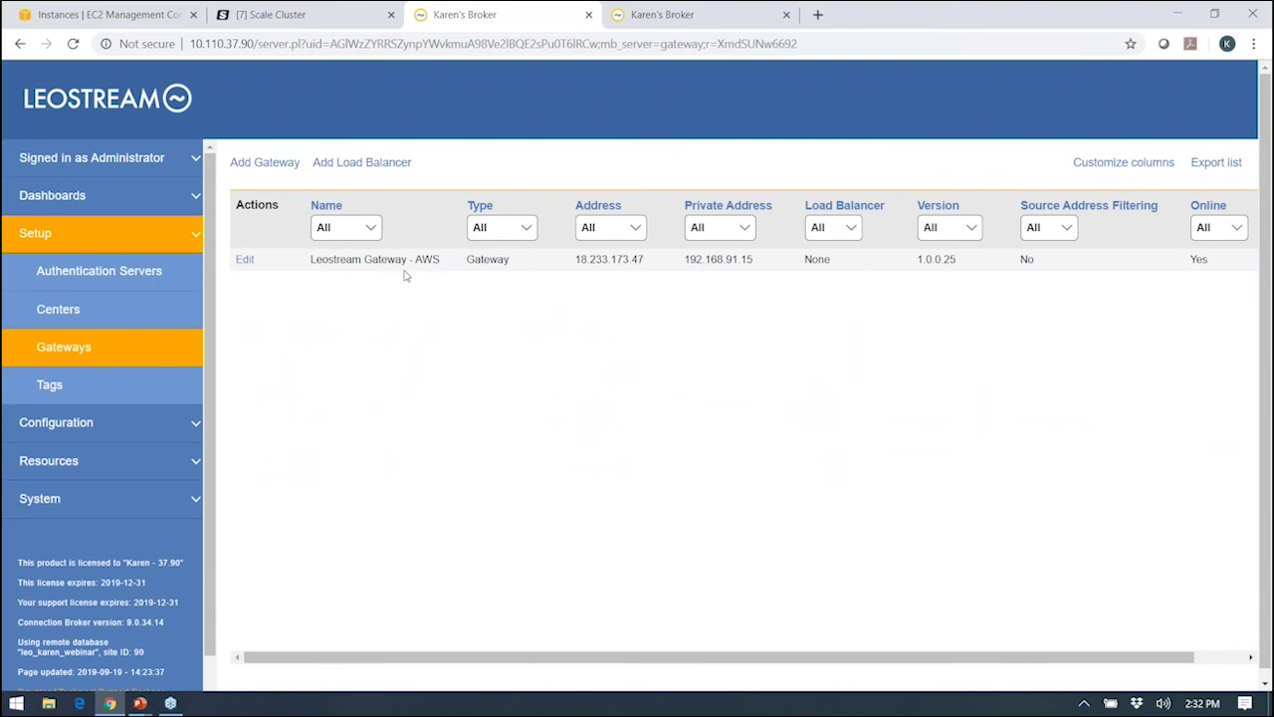
{"action": "left_click", "coordinate": [42, 245]}
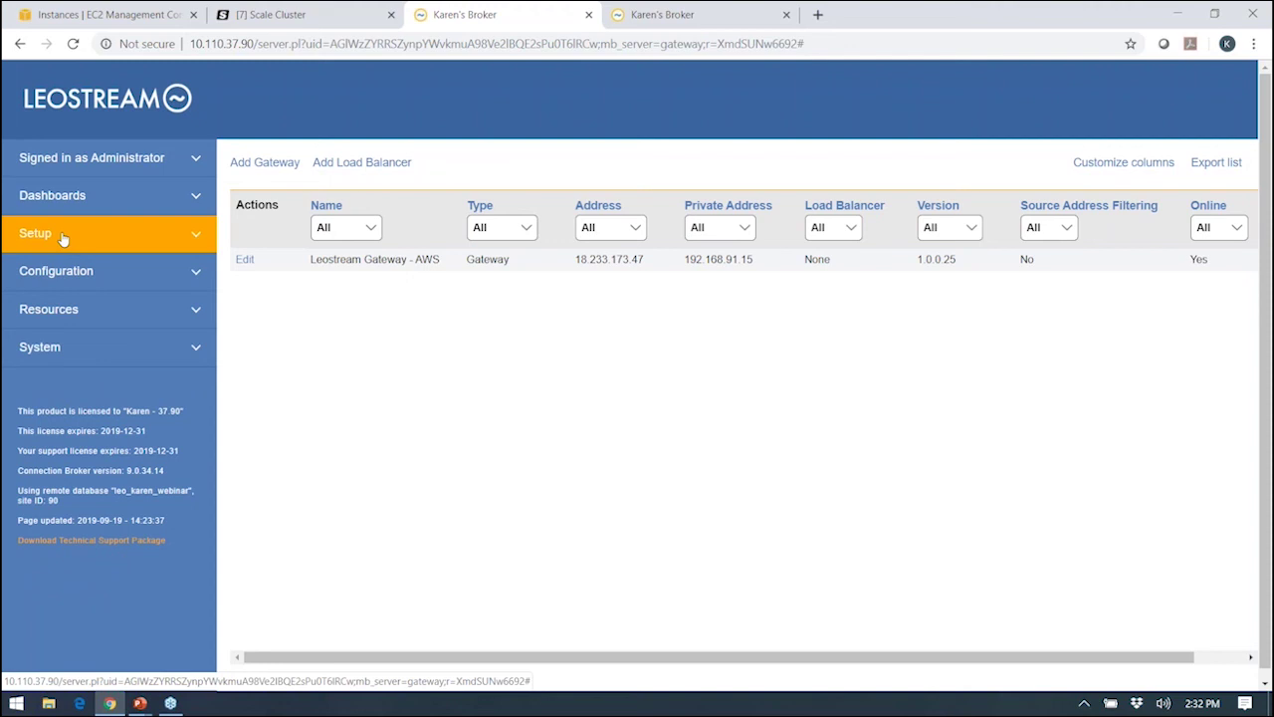
{"action": "left_click", "coordinate": [66, 277]}
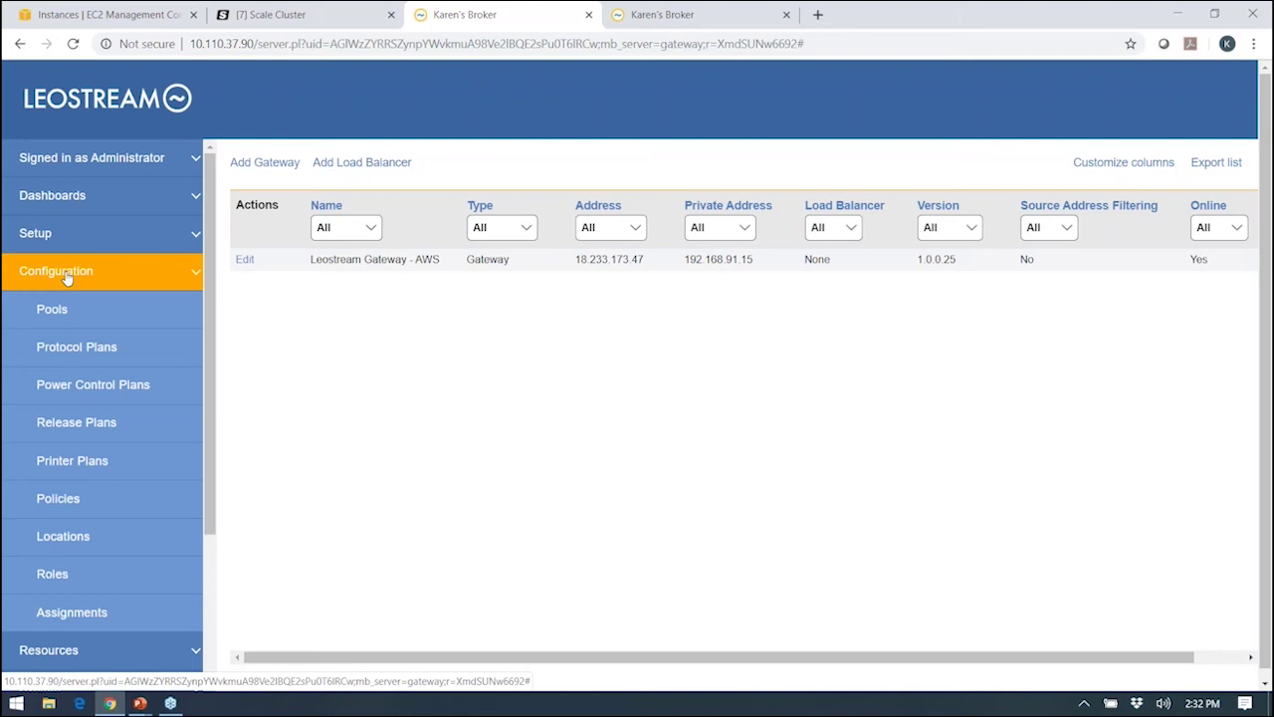
{"action": "scroll", "coordinate": [147, 274], "scroll_direction": "down", "scroll_amount": 2}
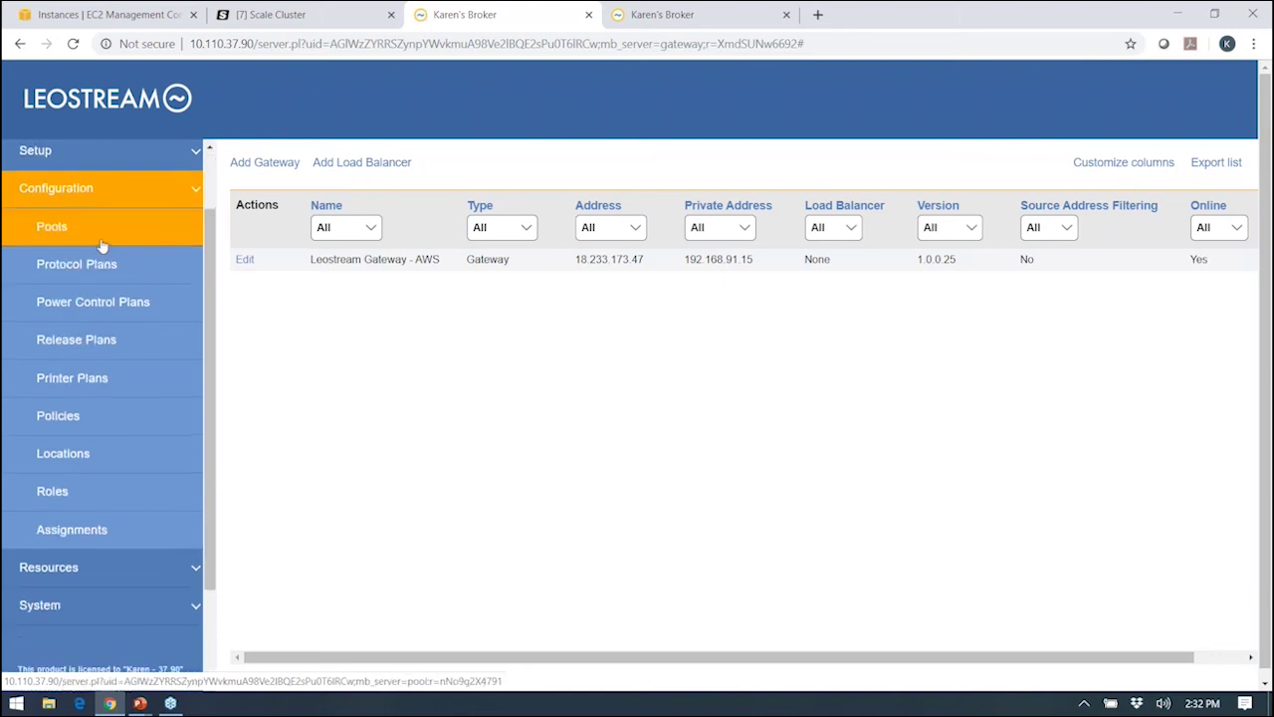
Show the 6 pools, including Scale Cluster with 26 desktops and AWS Desktops with 13.
{"action": "left_click", "coordinate": [49, 236]}
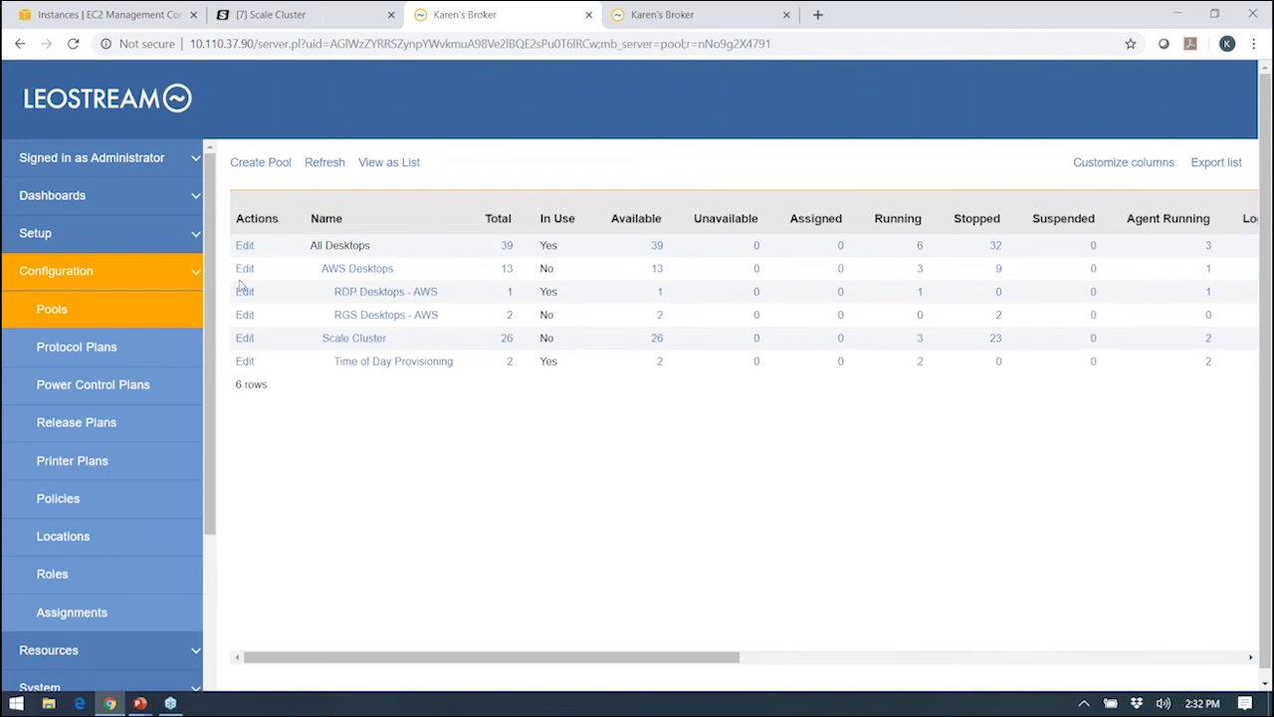
Open the Time of Day Provisioning pool, a Scale Cluster subset matching names starting tod_.
{"action": "left_click", "coordinate": [245, 338]}
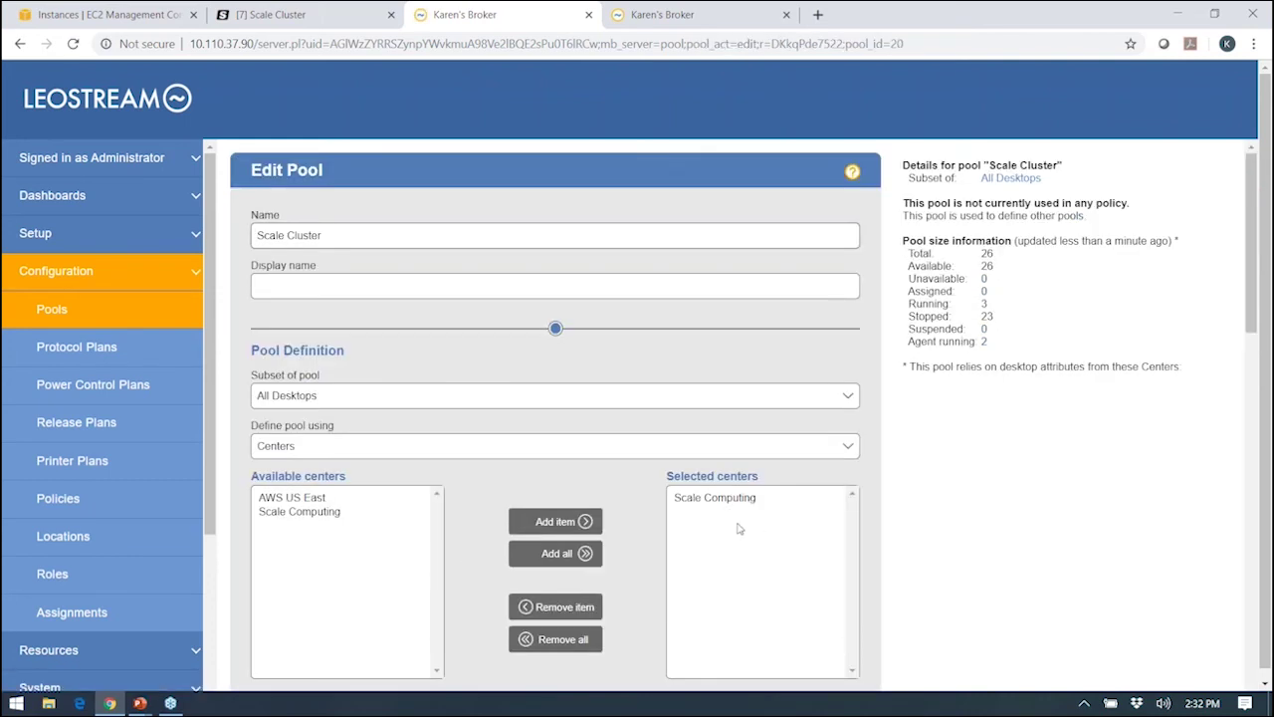
{"action": "left_click", "coordinate": [62, 315]}
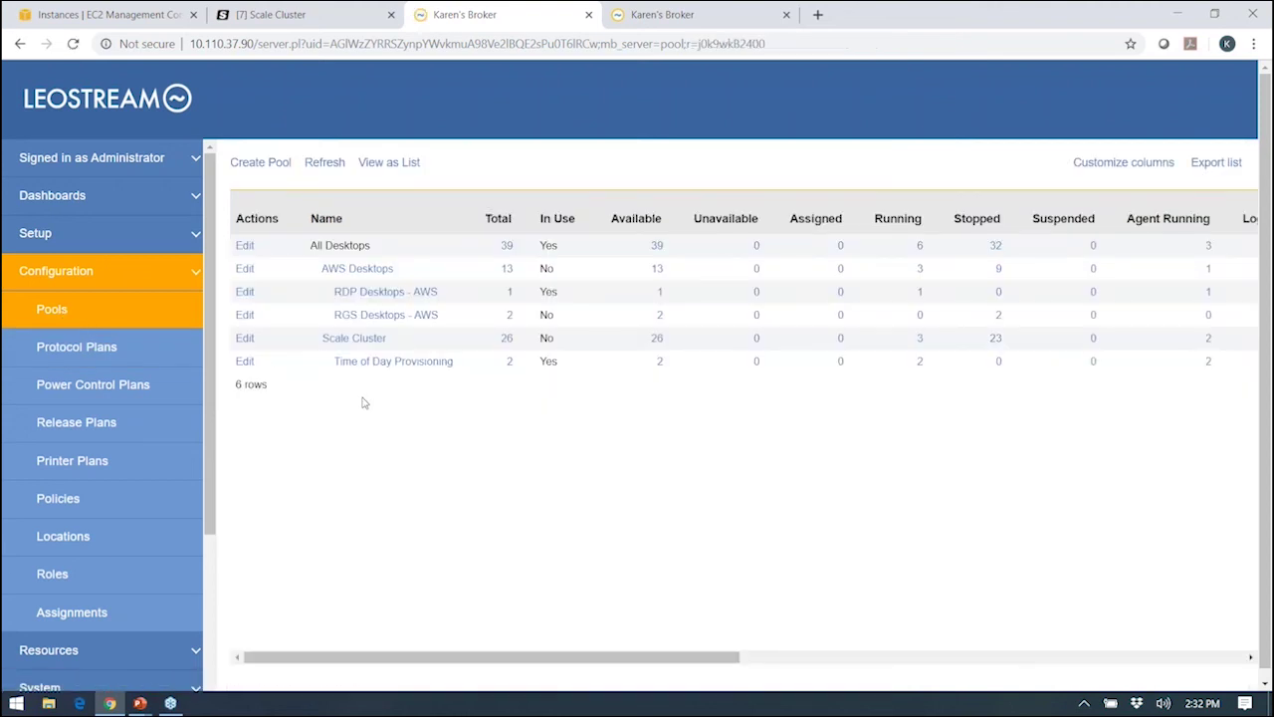
{"action": "left_click", "coordinate": [244, 362]}
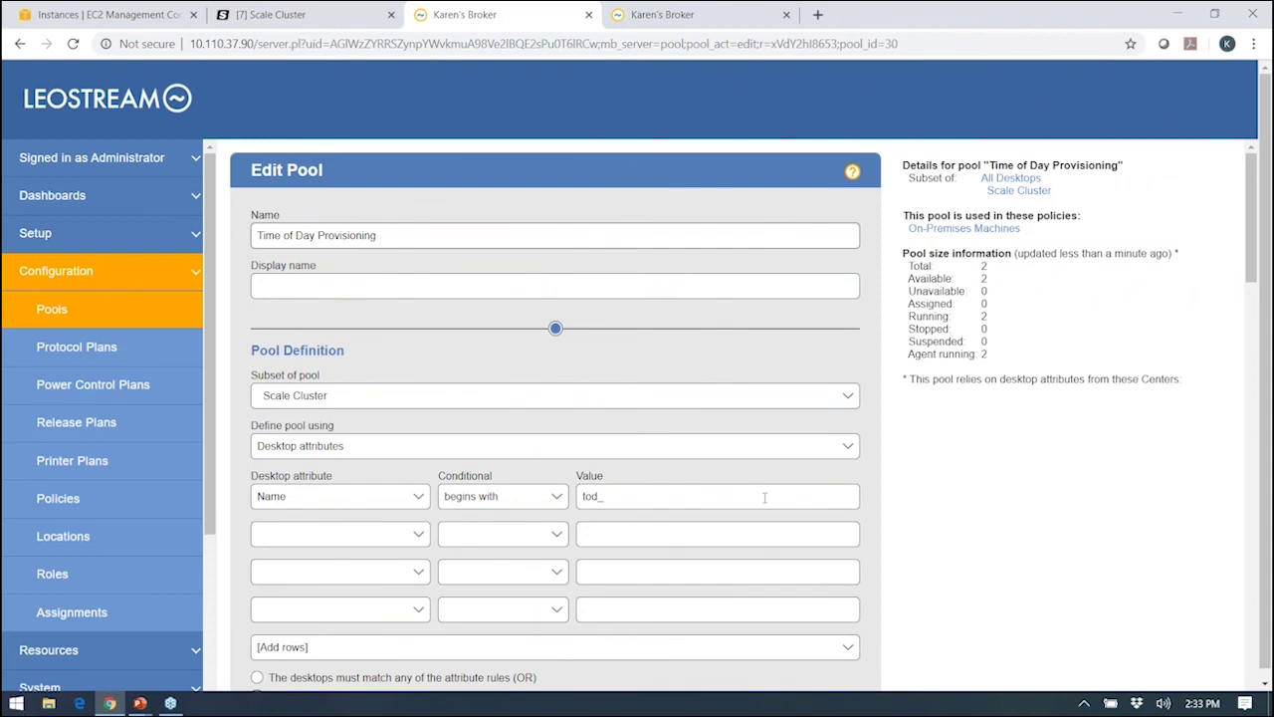
Scroll the Edit Pool form to the Provisioning section with the Monday/Tuesday/Thursday 08:15 AM–04:30 PM schedule.
{"action": "scroll", "coordinate": [757, 497], "scroll_direction": "down", "scroll_amount": 10}
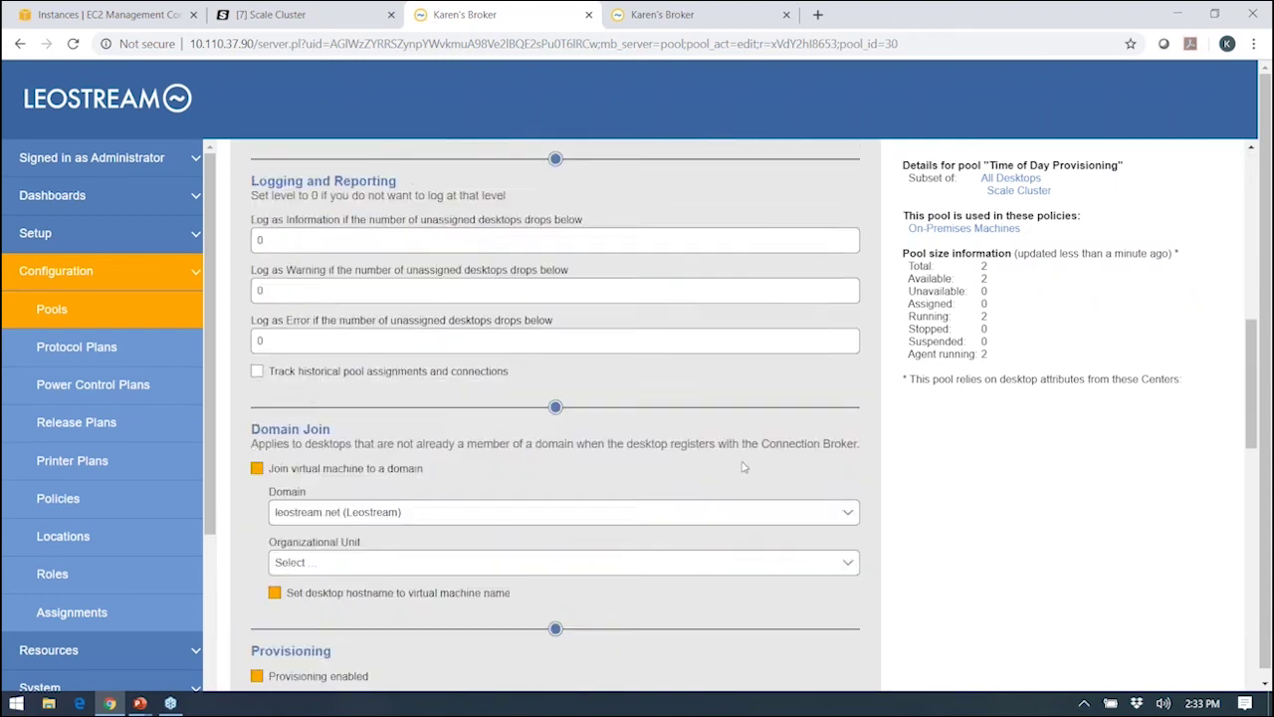
{"action": "scroll", "coordinate": [742, 466], "scroll_direction": "down", "scroll_amount": 4}
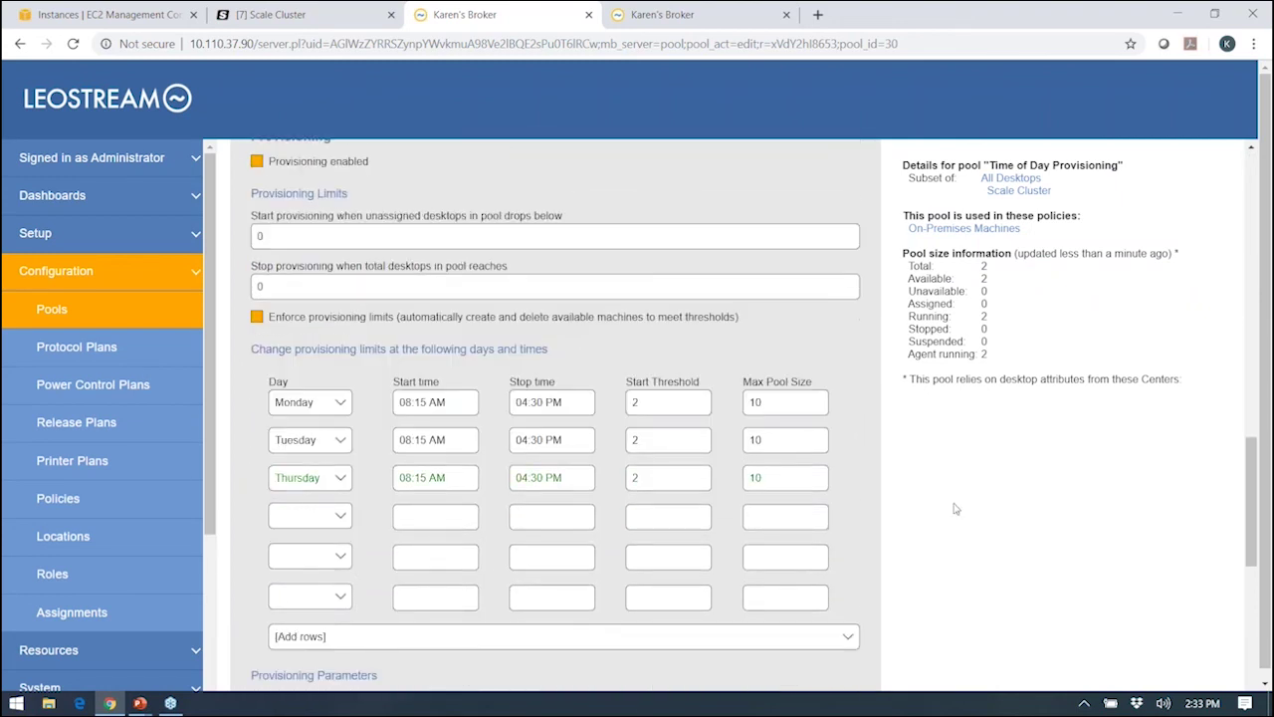
{"action": "scroll", "coordinate": [961, 510], "scroll_direction": "up", "scroll_amount": 1}
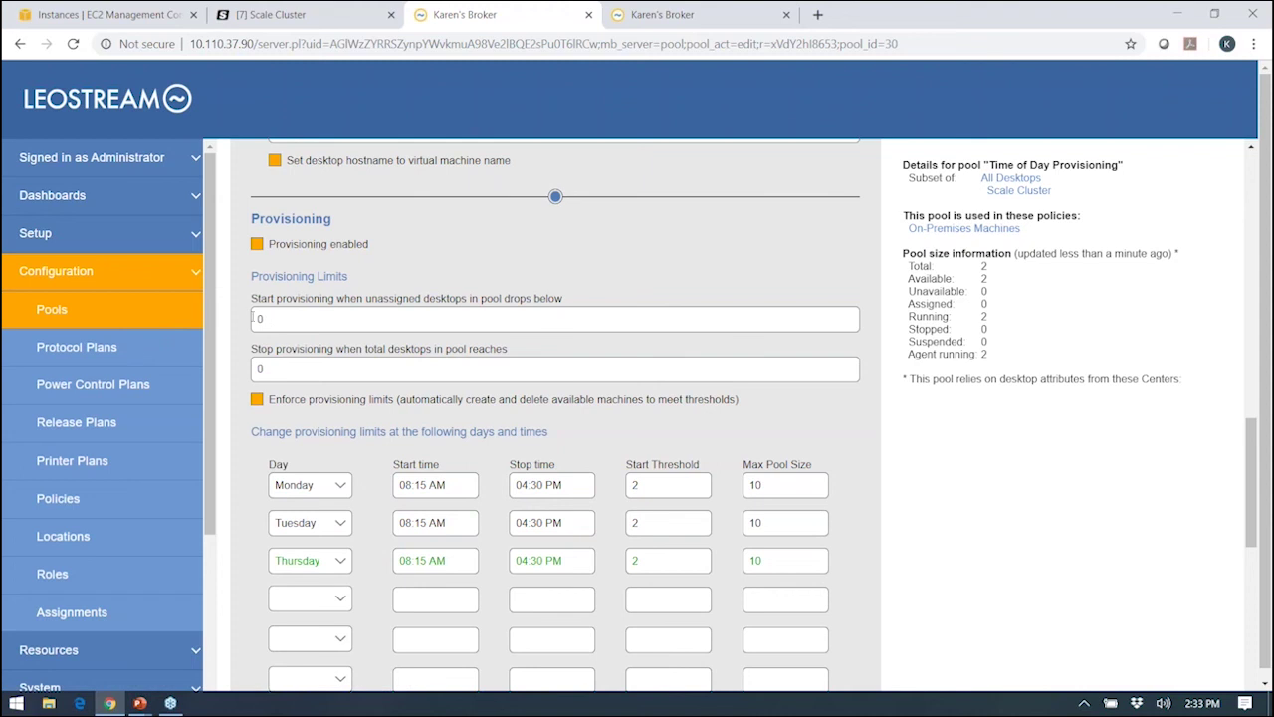
{"action": "left_click", "coordinate": [267, 322]}
{"action": "type", "text": "1"}
{"action": "key", "text": "Tab"}
{"action": "type", "text": "10"}
{"action": "key", "text": "ctrl+z"}
{"action": "left_click", "coordinate": [288, 329]}
{"action": "key", "text": "ctrl+z"}
{"action": "scroll", "coordinate": [298, 338], "scroll_direction": "down", "scroll_amount": 1}
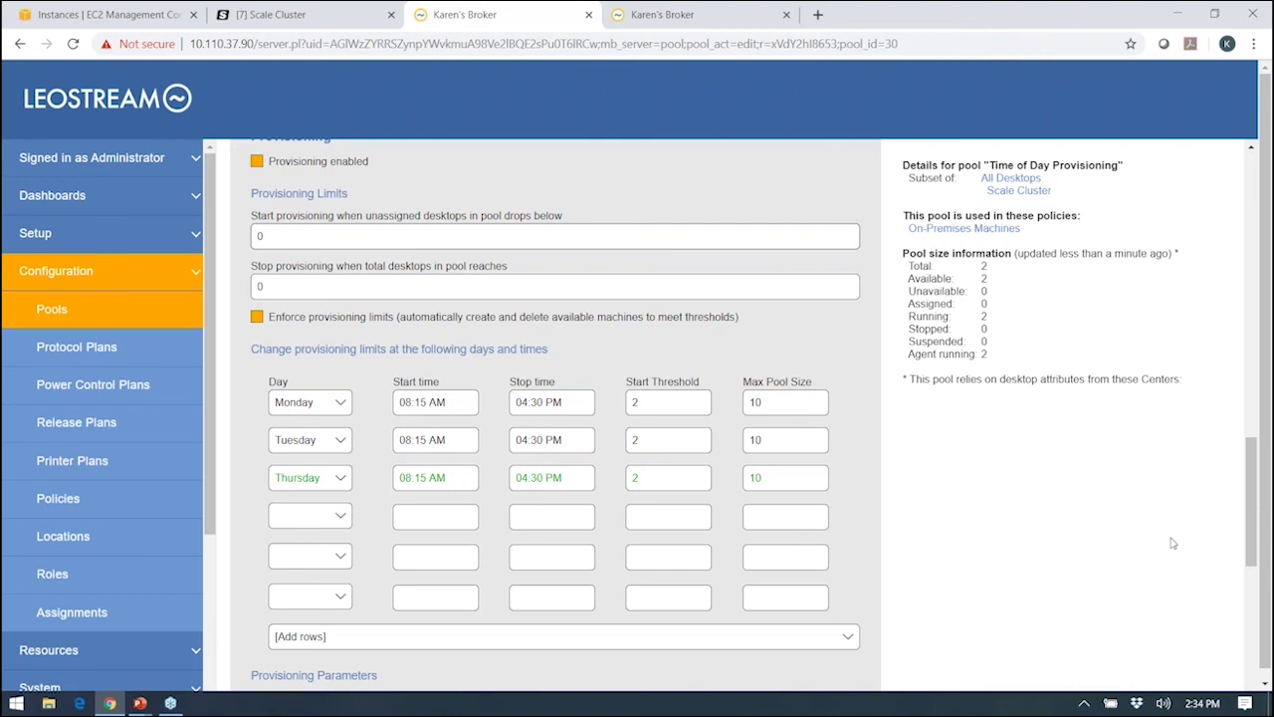
Check Provisioning Parameters, then exit the pool without saving to the Pools list.
{"action": "scroll", "coordinate": [1174, 548], "scroll_direction": "down", "scroll_amount": 5}
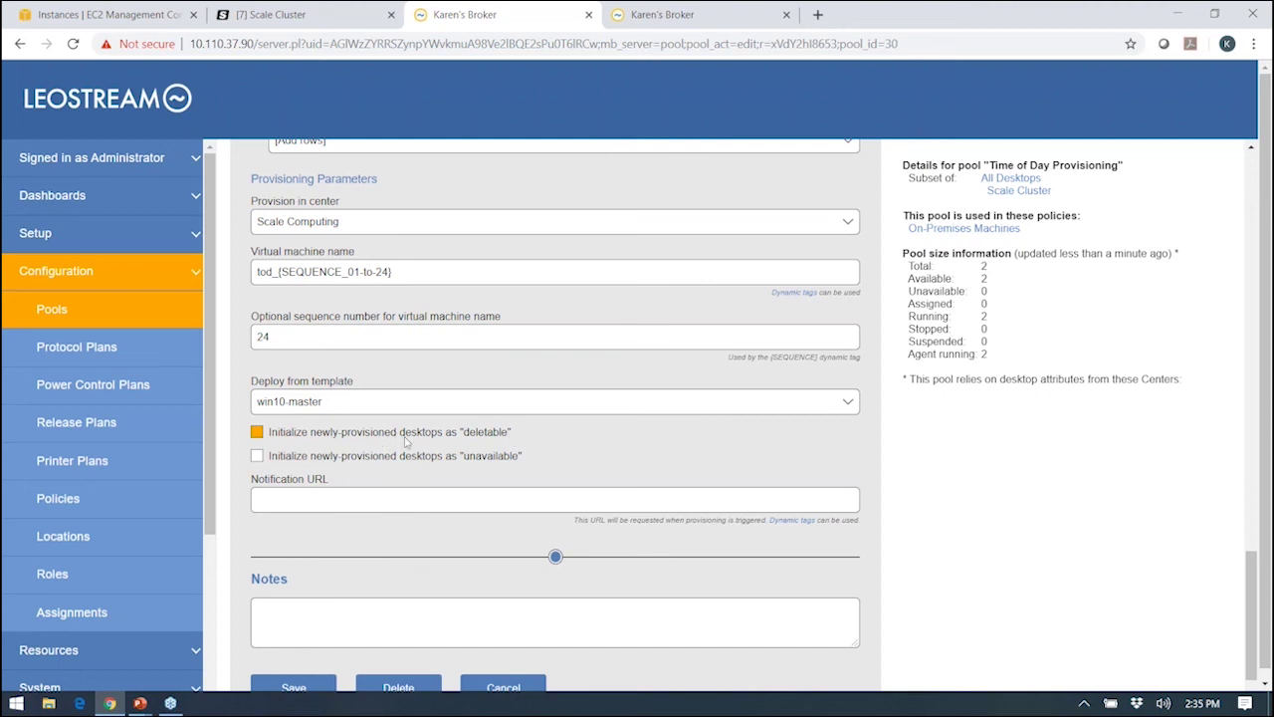
{"action": "left_click", "coordinate": [50, 316]}
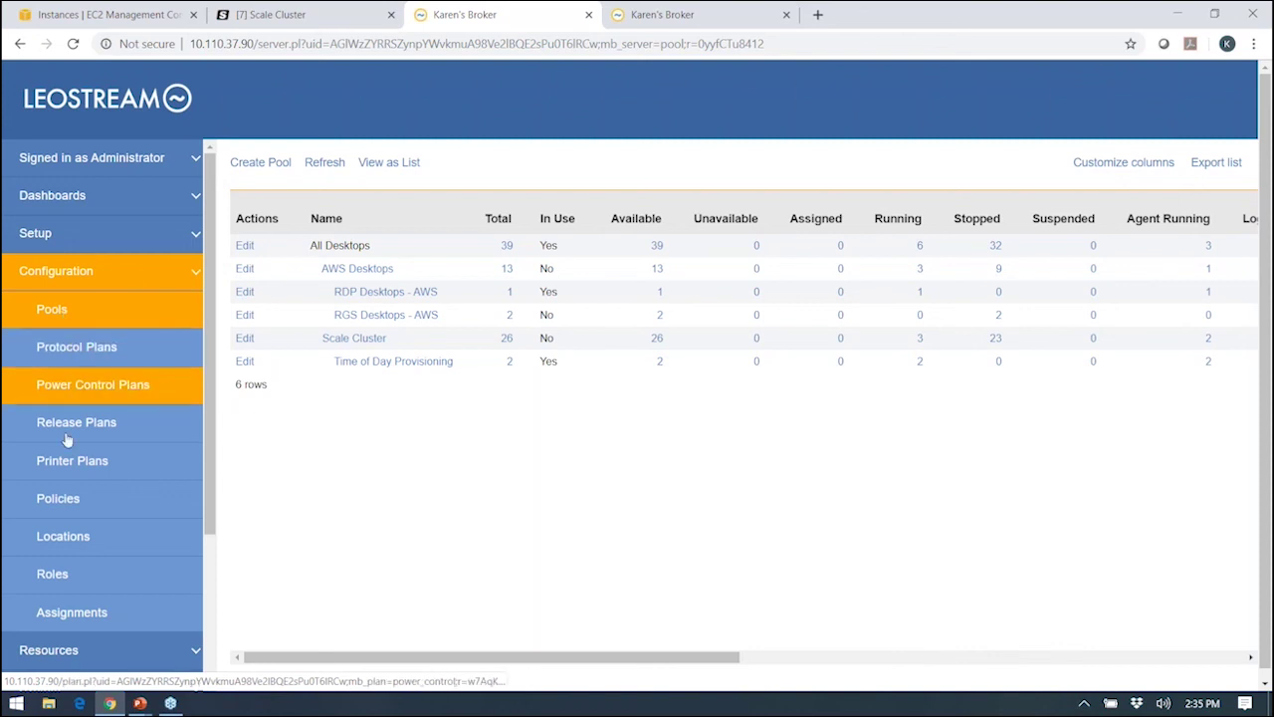
Review the HTML5 RDP gateway protocol plan's web browser settings, then list the Power Control Plans.
{"action": "left_click", "coordinate": [64, 363]}
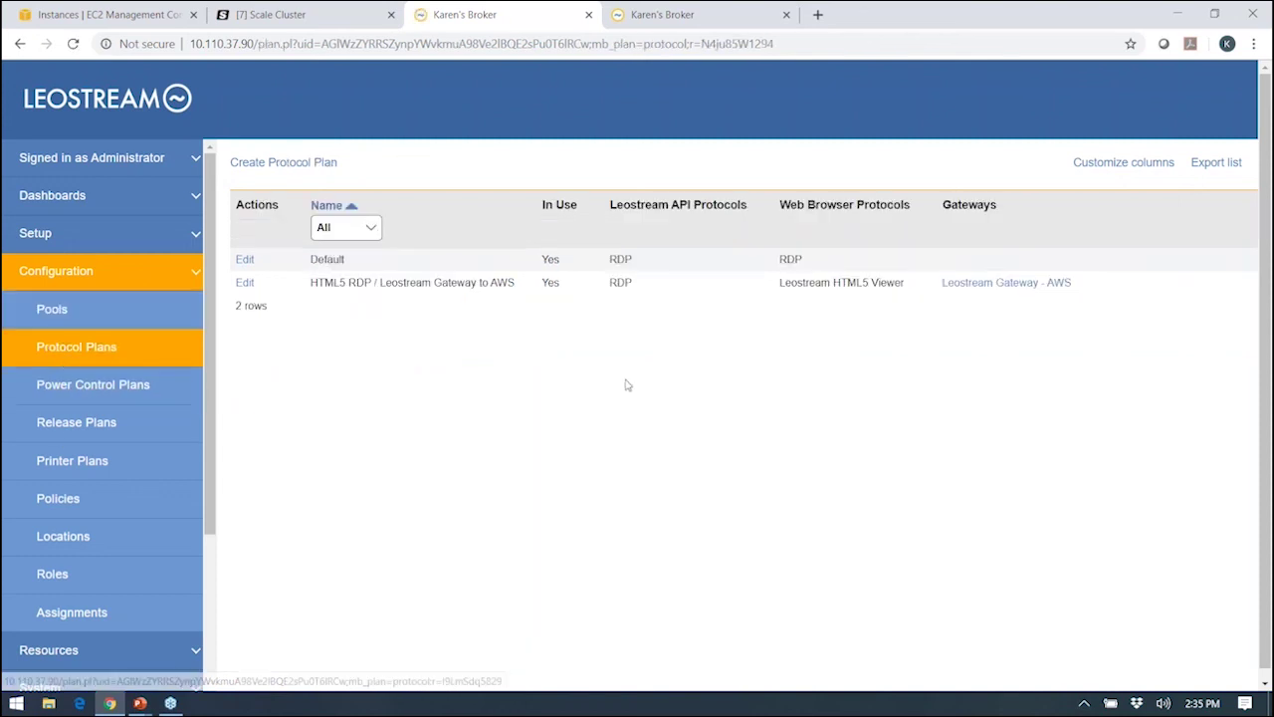
{"action": "left_click", "coordinate": [245, 283]}
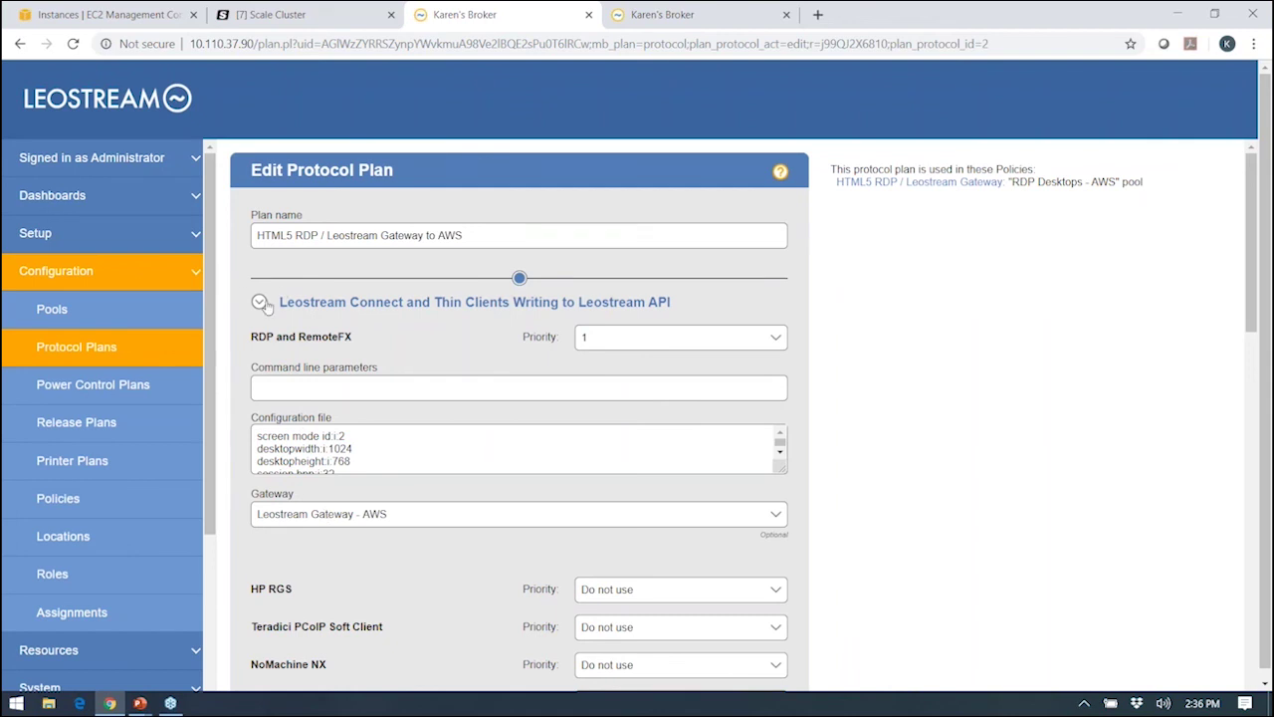
{"action": "left_click", "coordinate": [261, 304]}
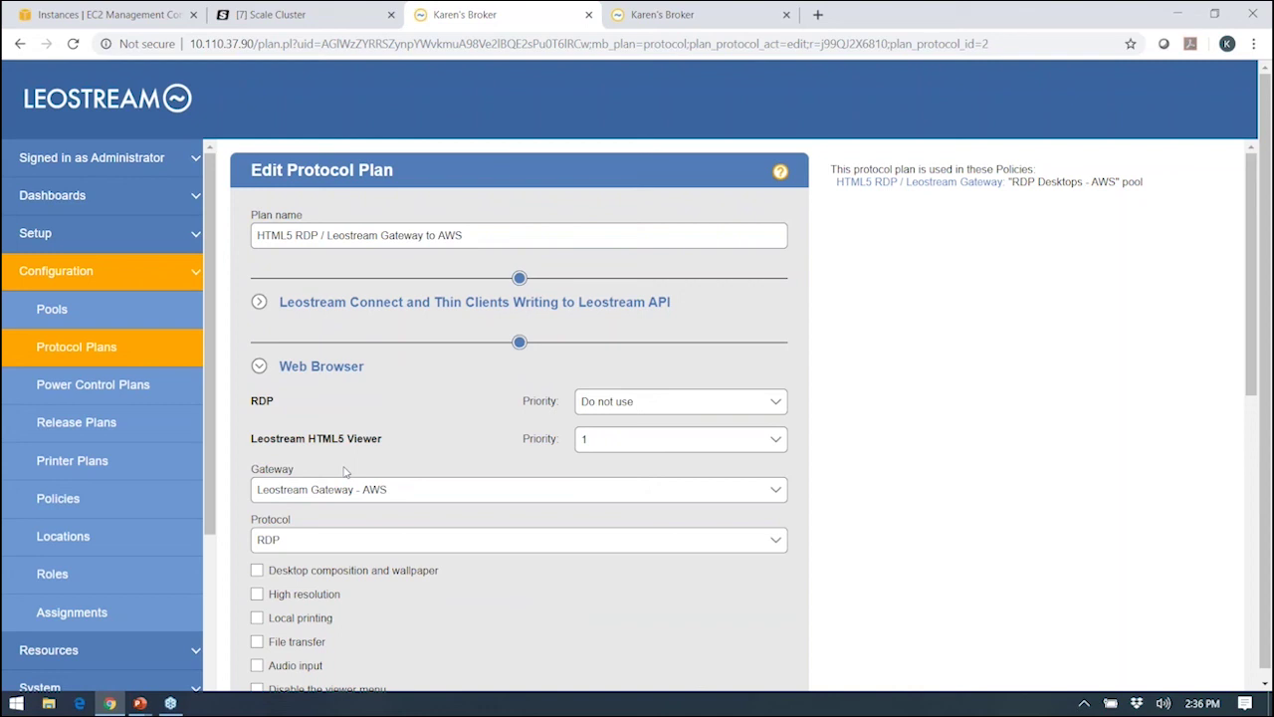
{"action": "left_click", "coordinate": [75, 349]}
{"action": "left_click", "coordinate": [76, 388]}
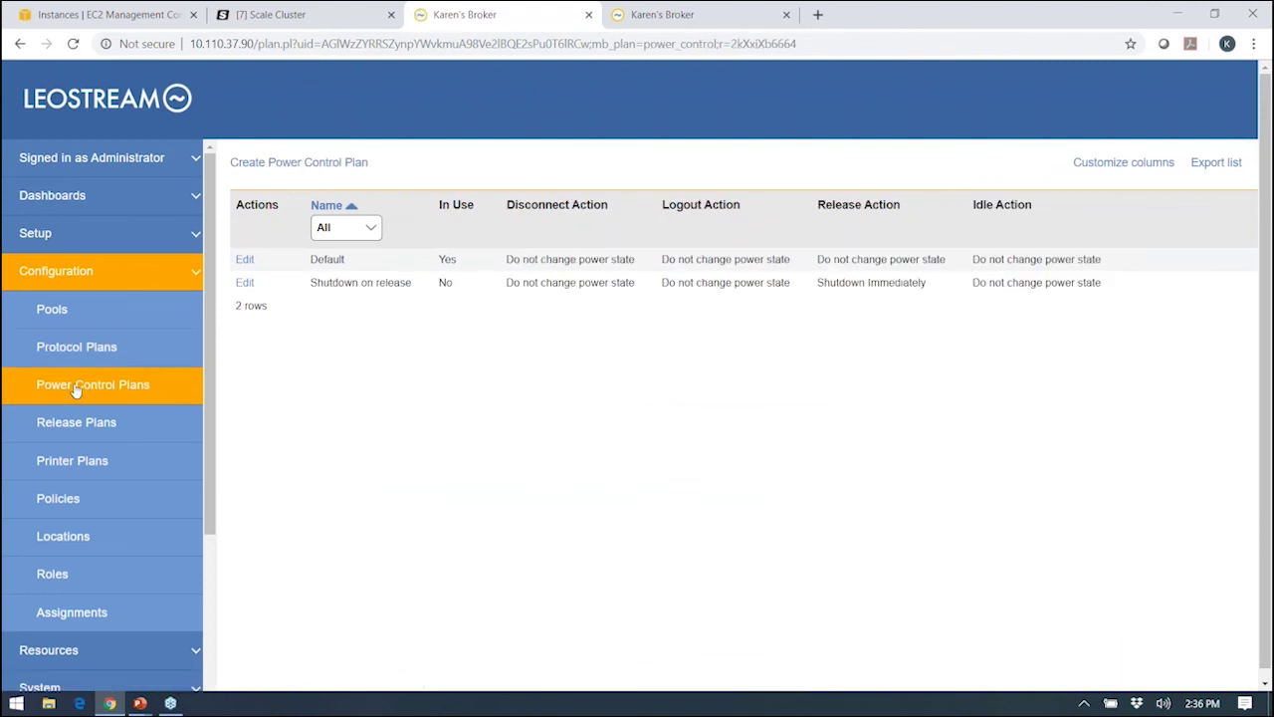
Open the Shutdown on release power plan and highlight its Disconnects, Logs and Idle rules.
{"action": "left_click", "coordinate": [244, 282]}
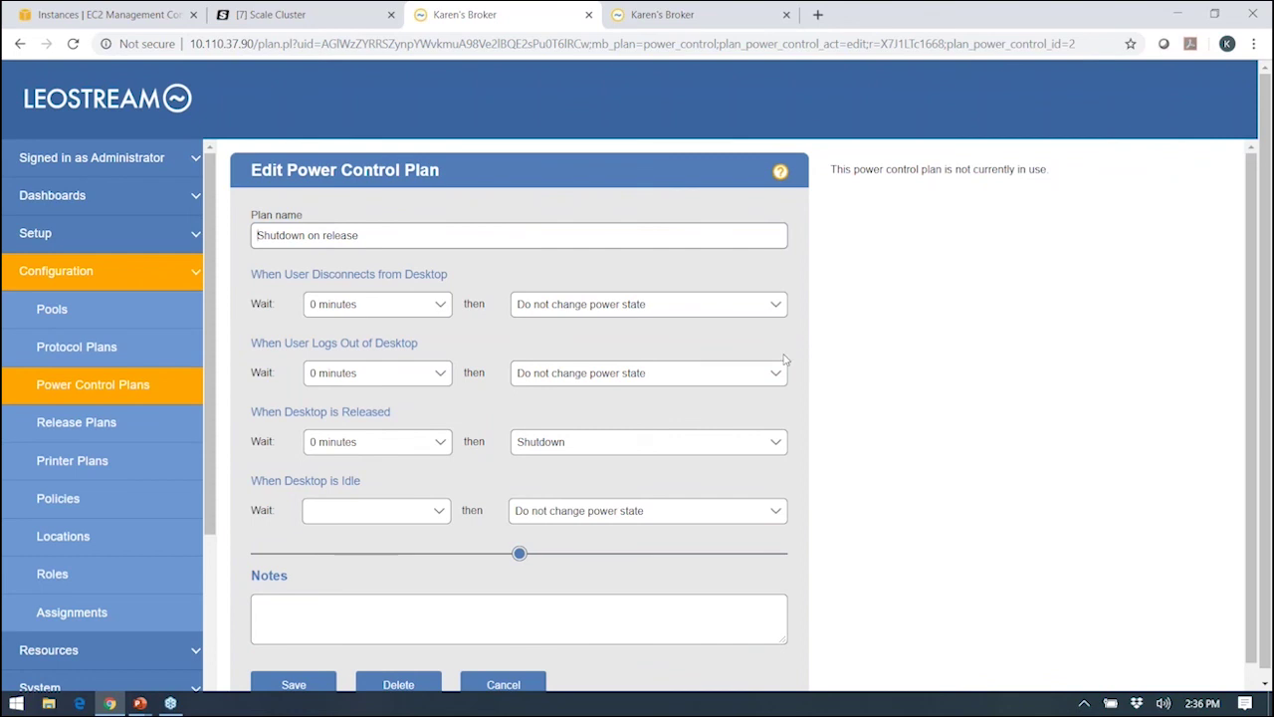
{"action": "double_click", "coordinate": [355, 274]}
{"action": "double_click", "coordinate": [326, 343]}
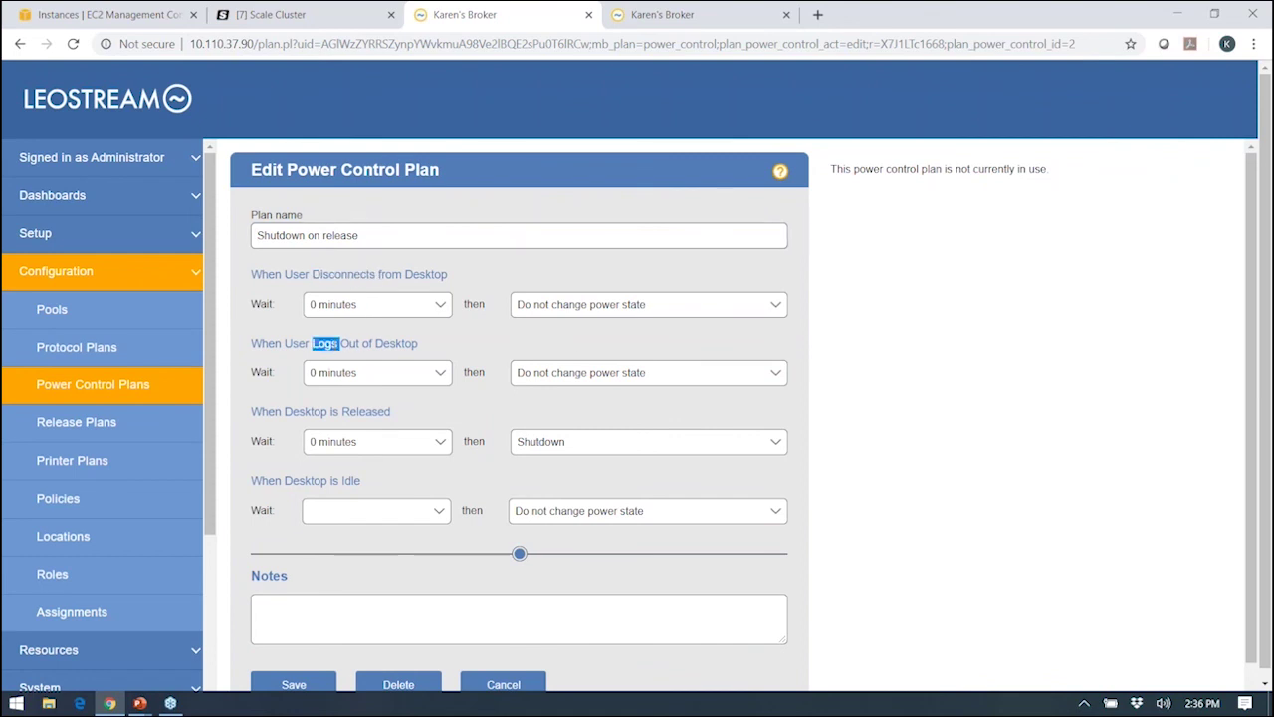
{"action": "double_click", "coordinate": [350, 481]}
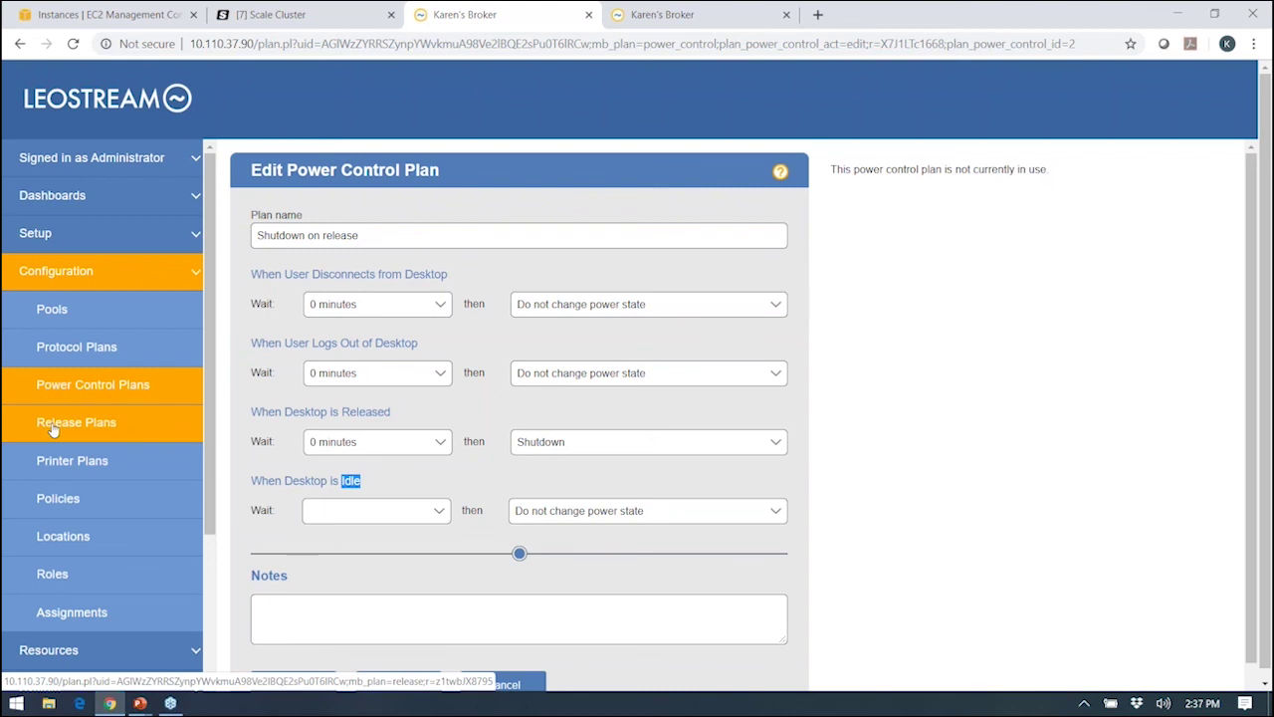
Review the Delete on logout release plan, highlighting Disconnects and Released, then list the Policies.
{"action": "left_click", "coordinate": [53, 426]}
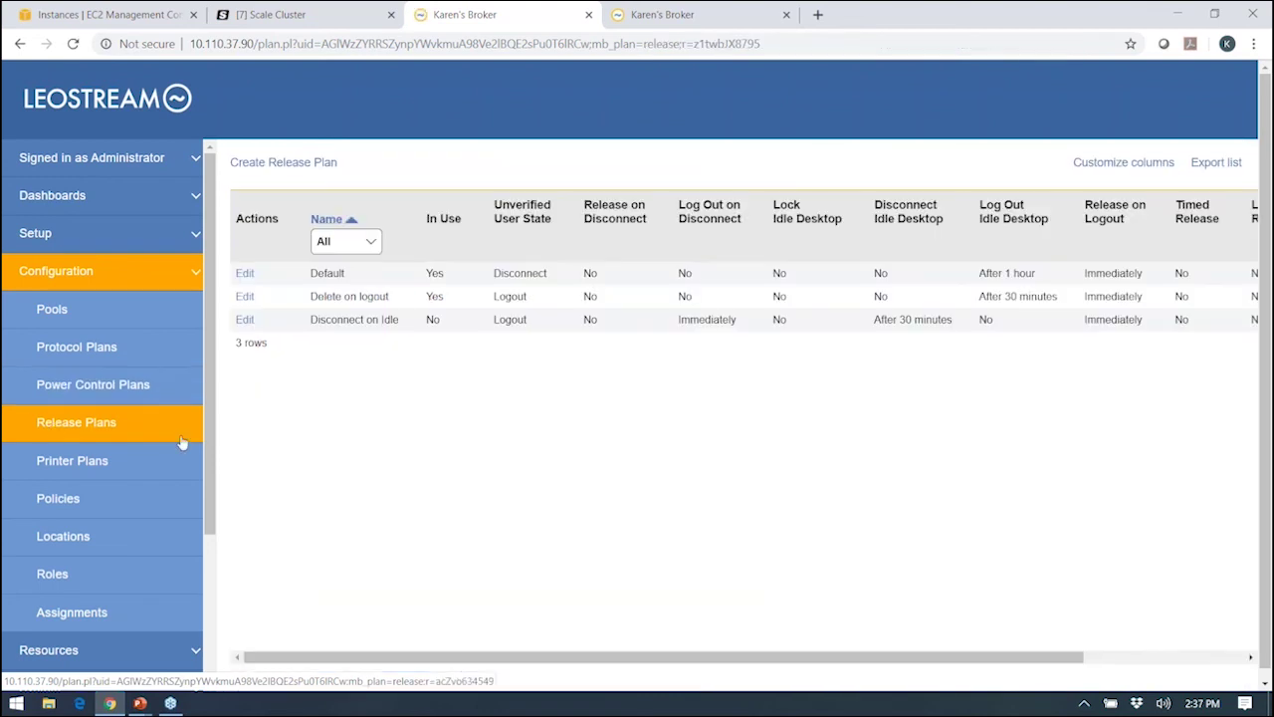
{"action": "left_click", "coordinate": [243, 296]}
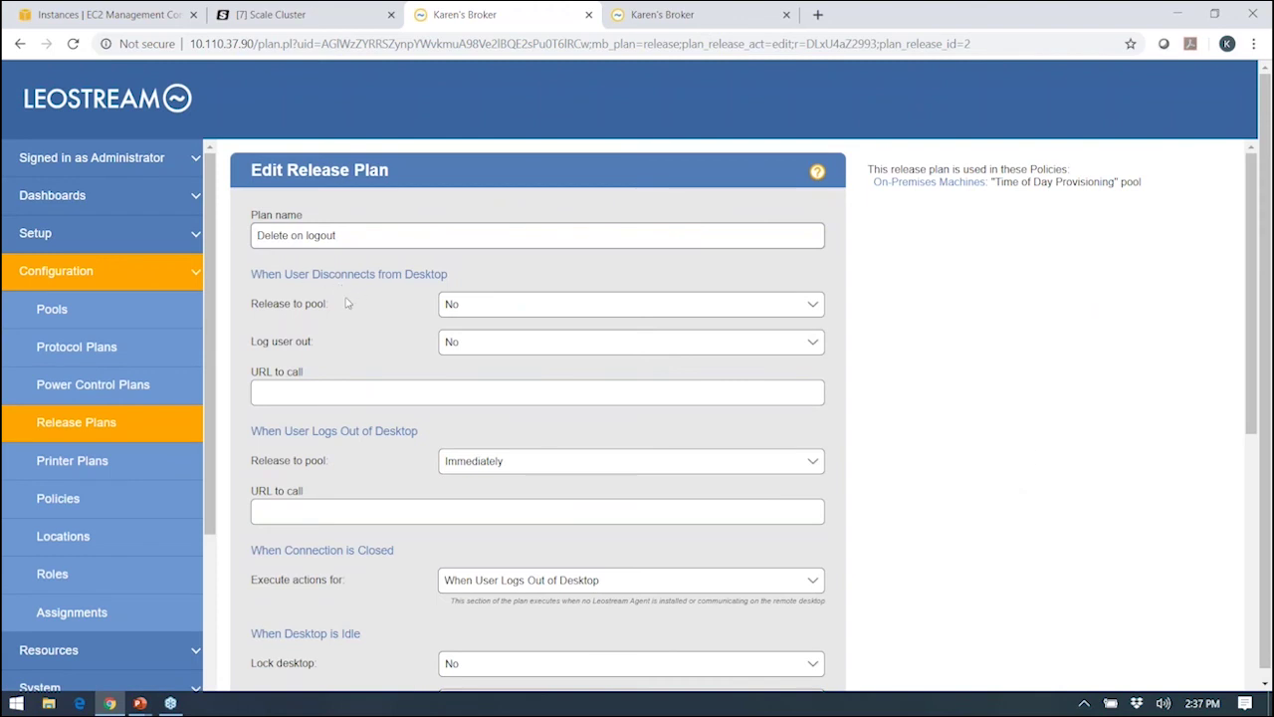
{"action": "double_click", "coordinate": [340, 274]}
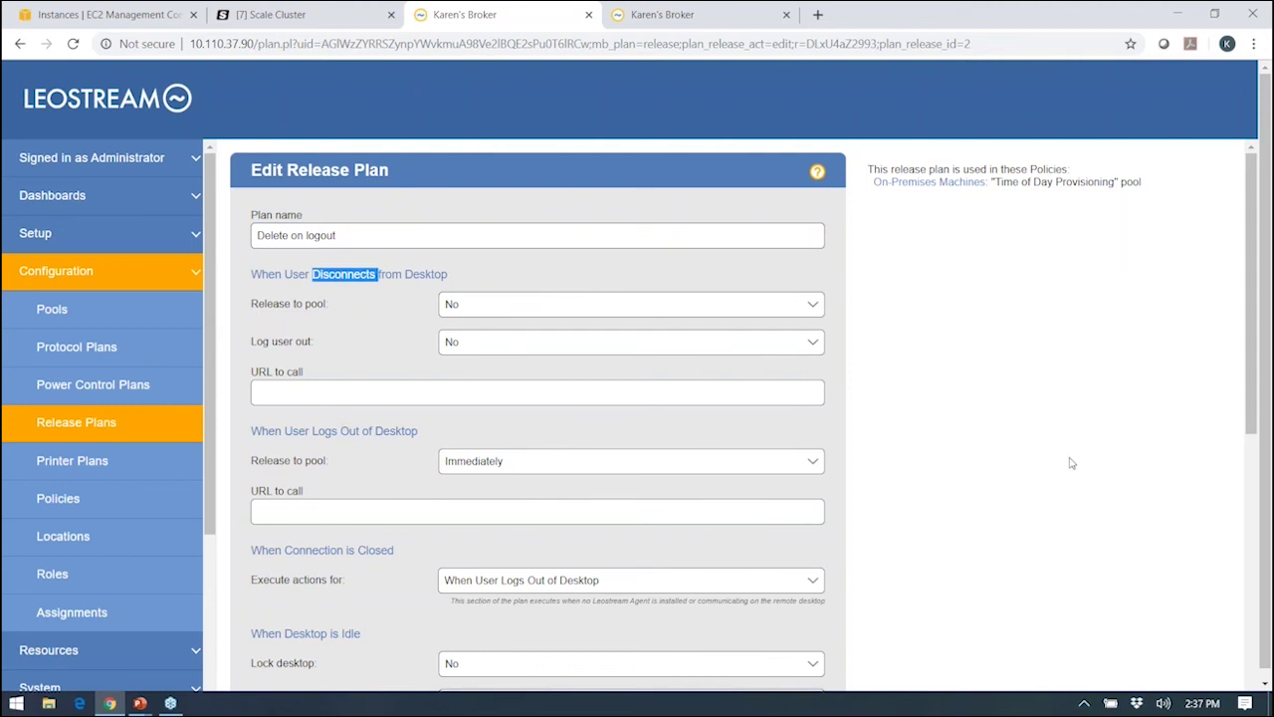
{"action": "scroll", "coordinate": [1076, 467], "scroll_direction": "down", "scroll_amount": 1}
{"action": "scroll", "coordinate": [1076, 467], "scroll_direction": "down", "scroll_amount": 2}
{"action": "scroll", "coordinate": [1070, 466], "scroll_direction": "up", "scroll_amount": 1}
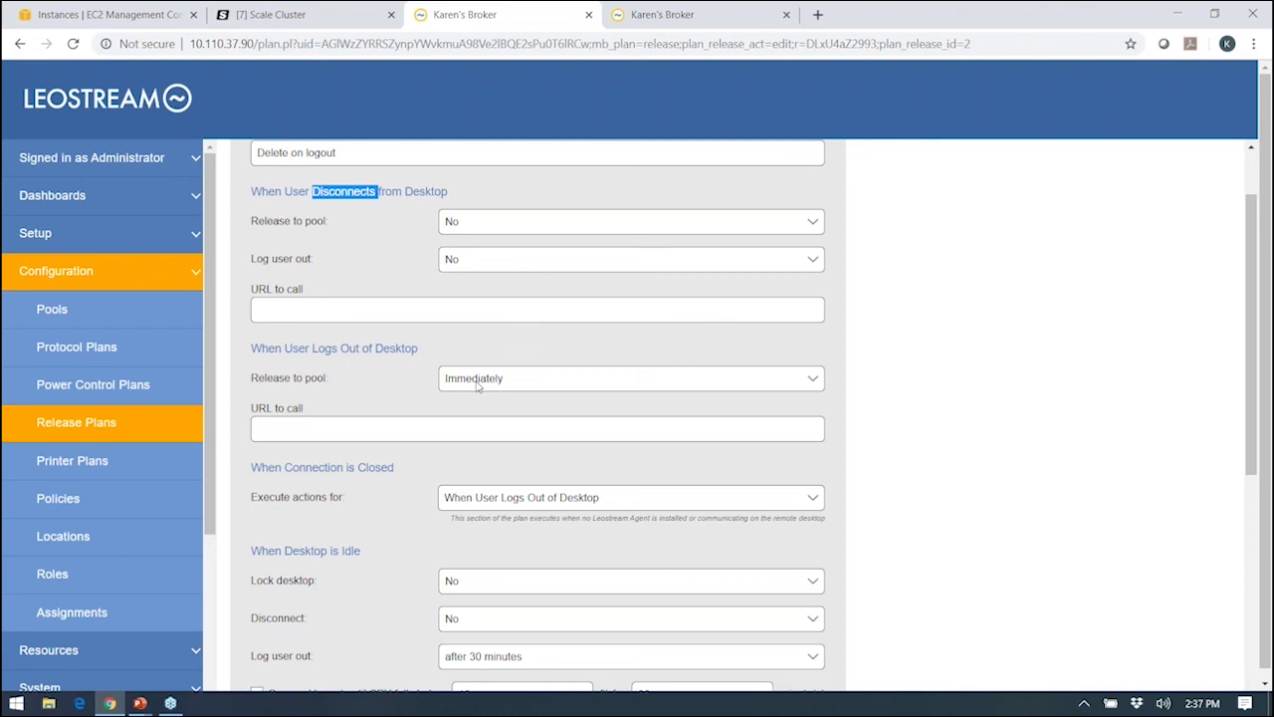
{"action": "scroll", "coordinate": [386, 391], "scroll_direction": "down", "scroll_amount": 3}
{"action": "scroll", "coordinate": [387, 391], "scroll_direction": "down", "scroll_amount": 2}
{"action": "double_click", "coordinate": [382, 430]}
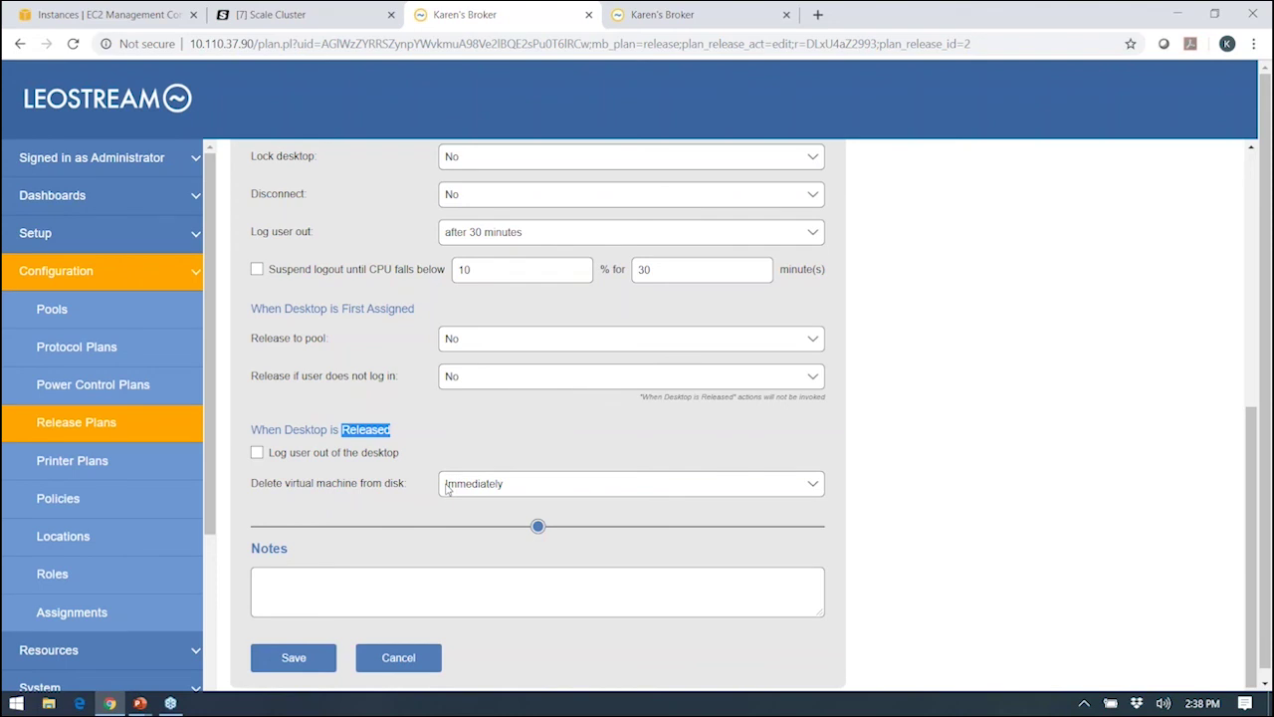
{"action": "scroll", "coordinate": [460, 488], "scroll_direction": "up", "scroll_amount": 2}
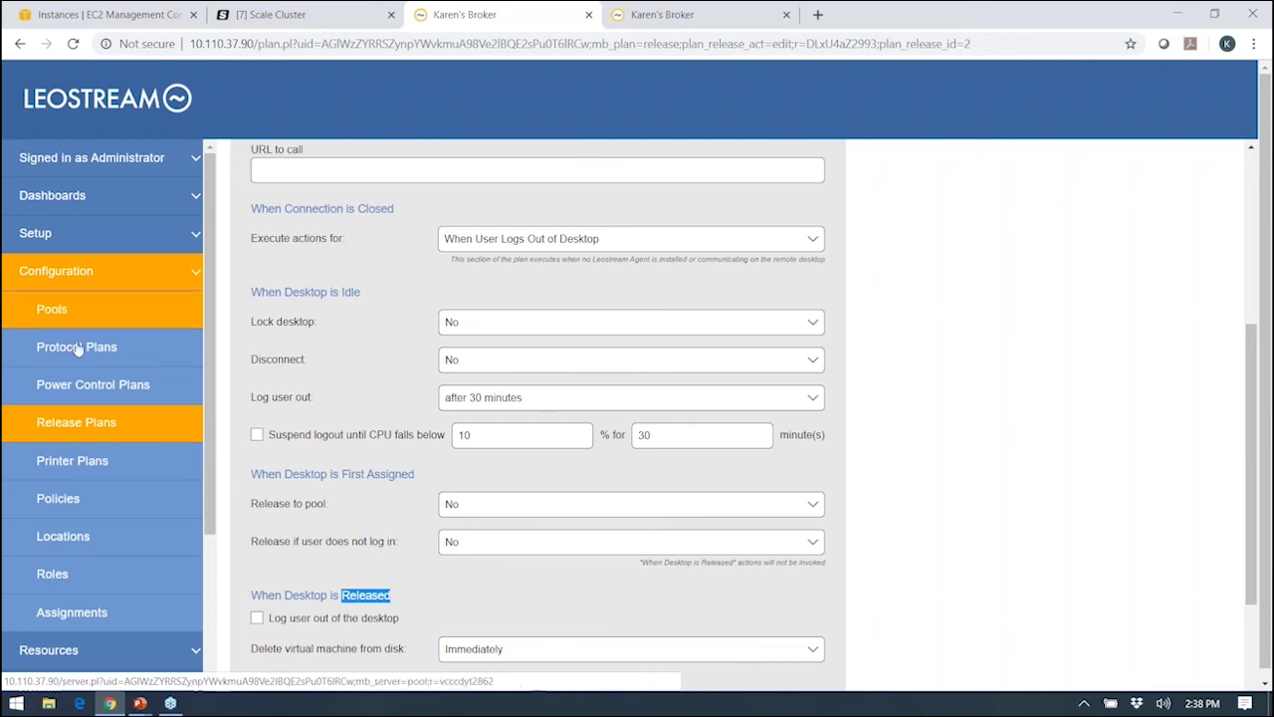
{"action": "left_click", "coordinate": [59, 504]}
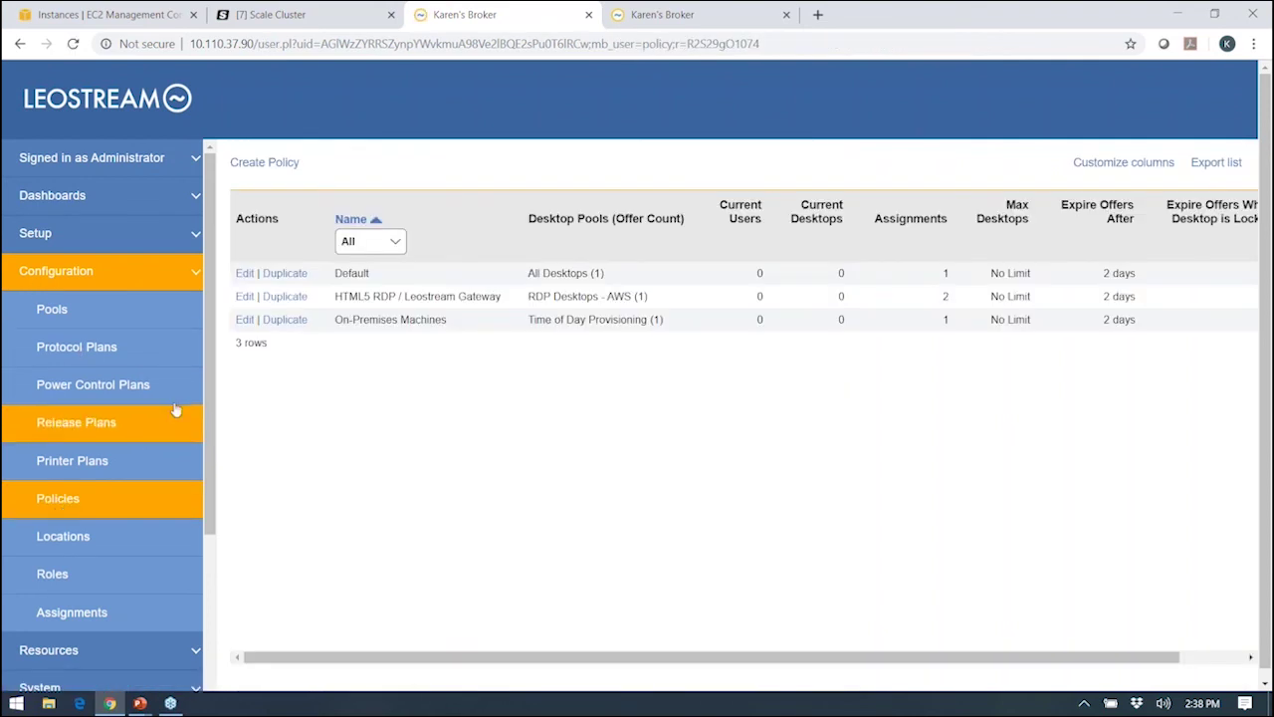
{"action": "left_click", "coordinate": [244, 296]}
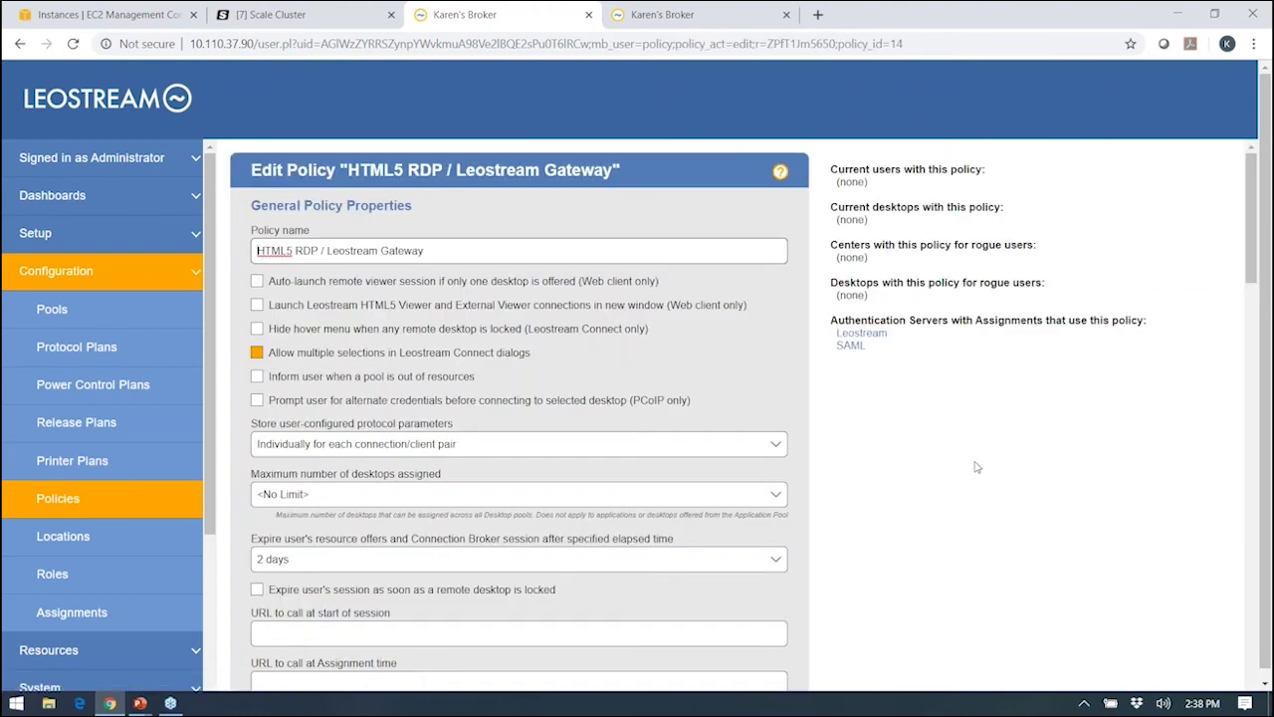
{"action": "scroll", "coordinate": [980, 468], "scroll_direction": "down", "scroll_amount": 5}
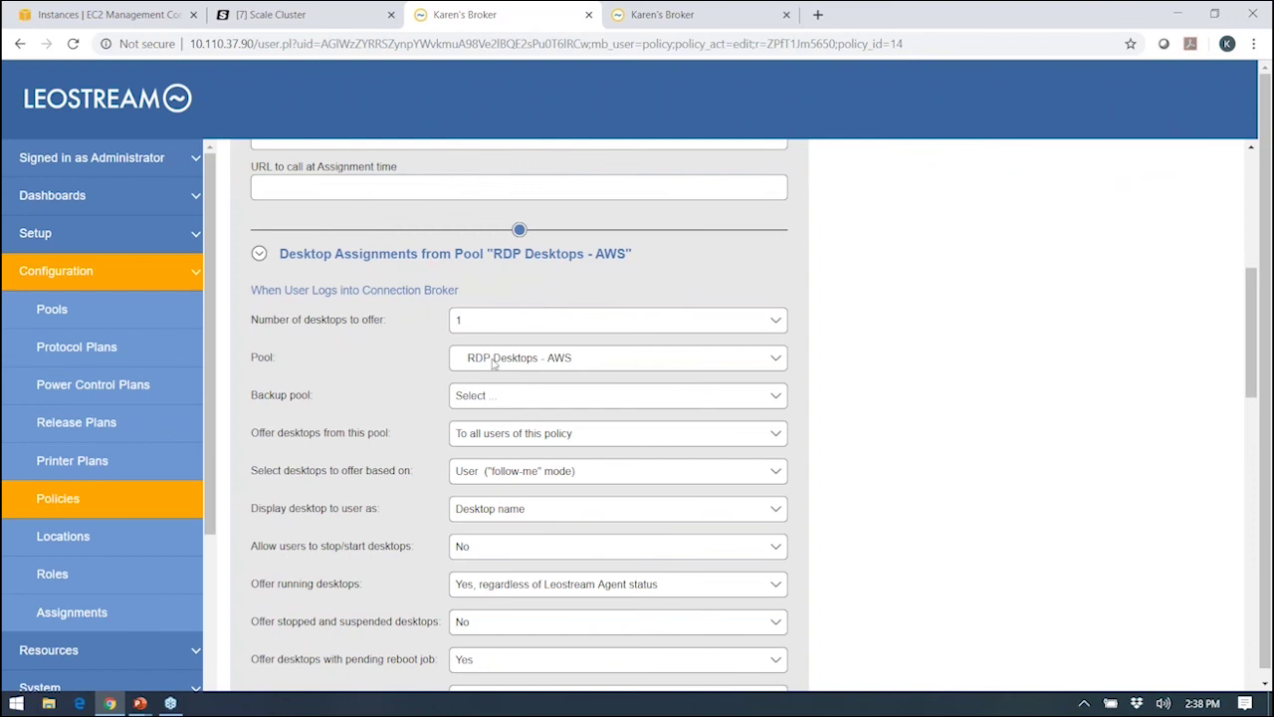
{"action": "scroll", "coordinate": [816, 357], "scroll_direction": "down", "scroll_amount": 2}
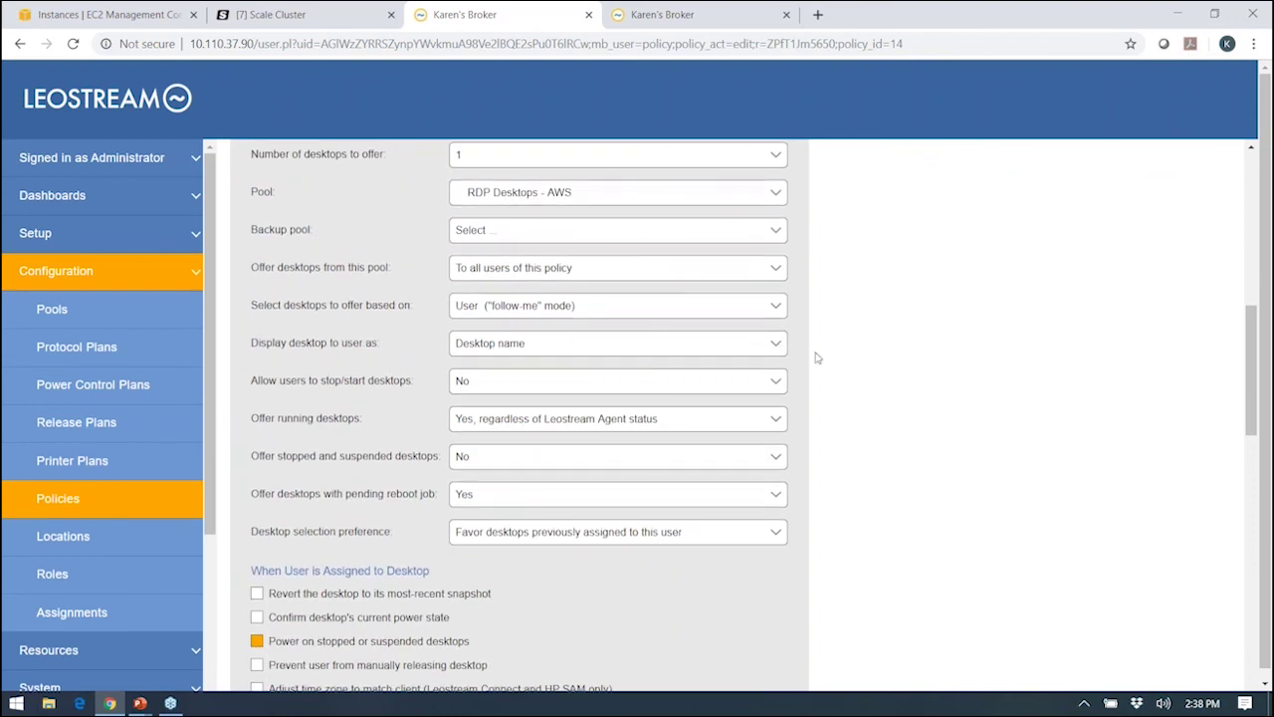
{"action": "scroll", "coordinate": [816, 359], "scroll_direction": "down", "scroll_amount": 3}
{"action": "scroll", "coordinate": [816, 361], "scroll_direction": "down", "scroll_amount": 4}
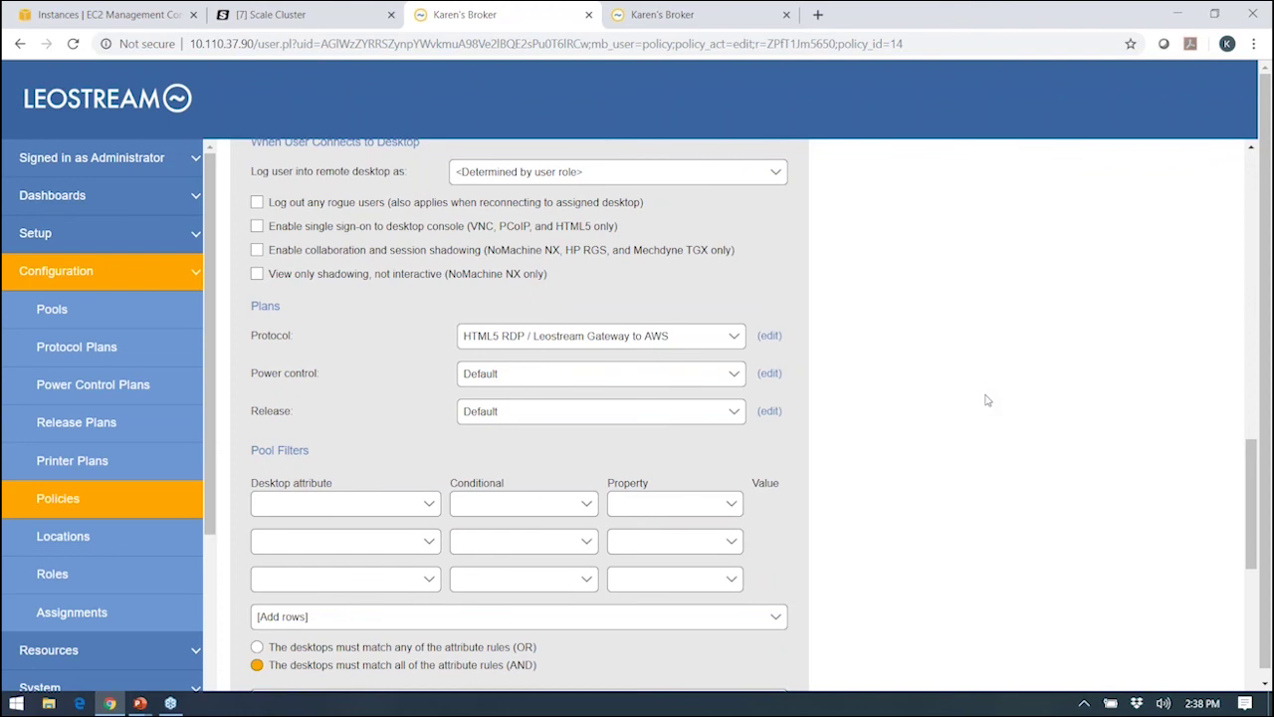
{"action": "scroll", "coordinate": [984, 399], "scroll_direction": "down", "scroll_amount": 4}
{"action": "left_click", "coordinate": [310, 289]}
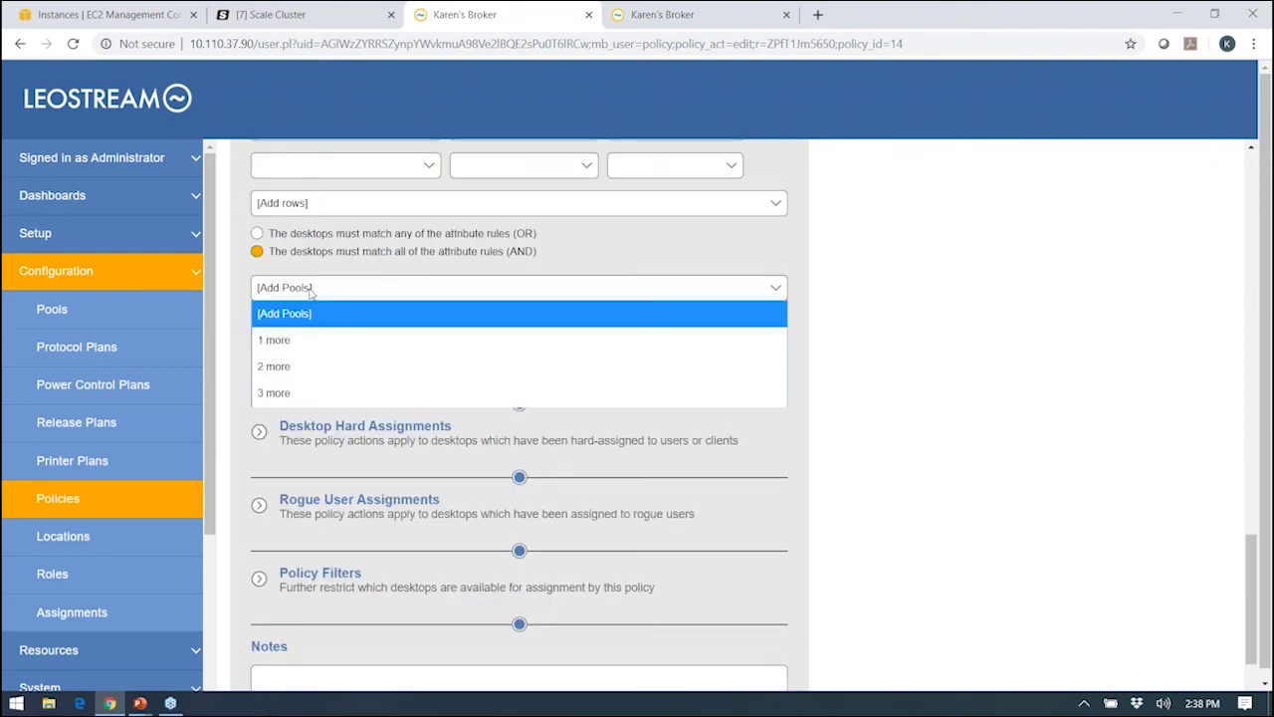
{"action": "left_click", "coordinate": [862, 294]}
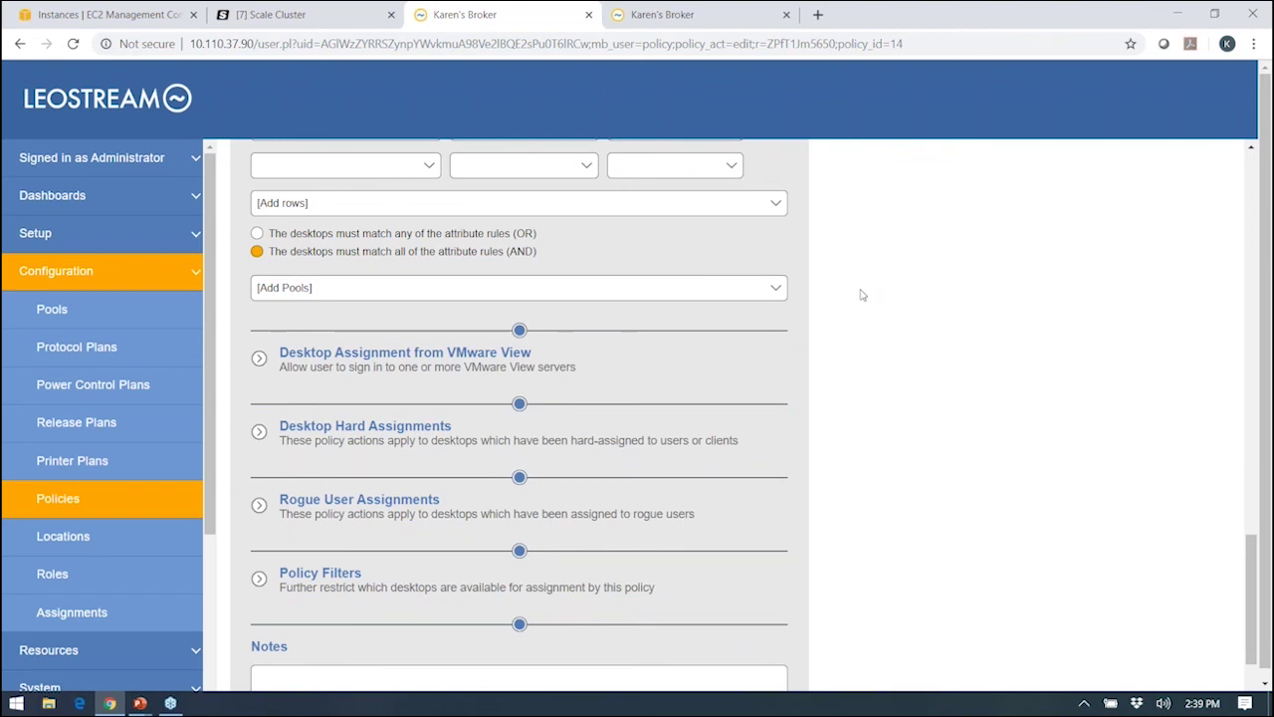
{"action": "left_click", "coordinate": [83, 500]}
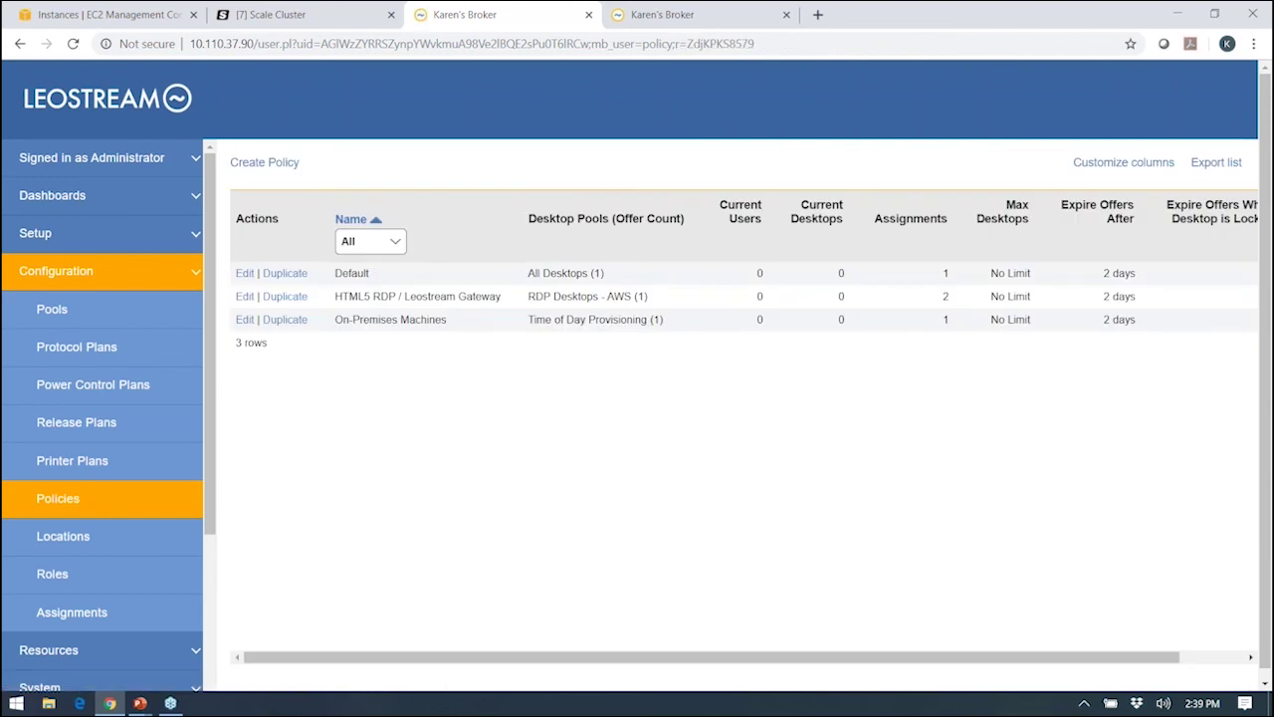
Show the Locations list: All (55 clients), On-Premises (3), Remote Clients (52).
{"action": "left_click", "coordinate": [73, 550]}
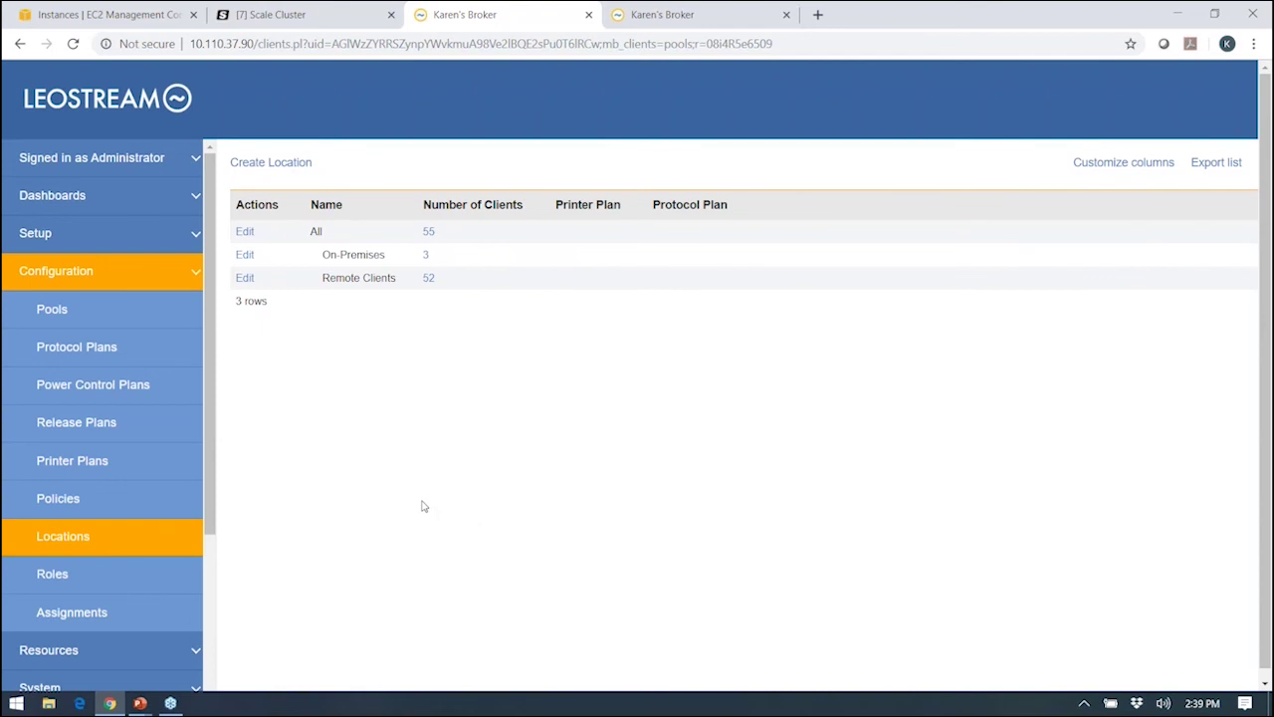
Inspect the Remote Clients location's Web Browser device-type rule, then return to Locations.
{"action": "left_click", "coordinate": [245, 278]}
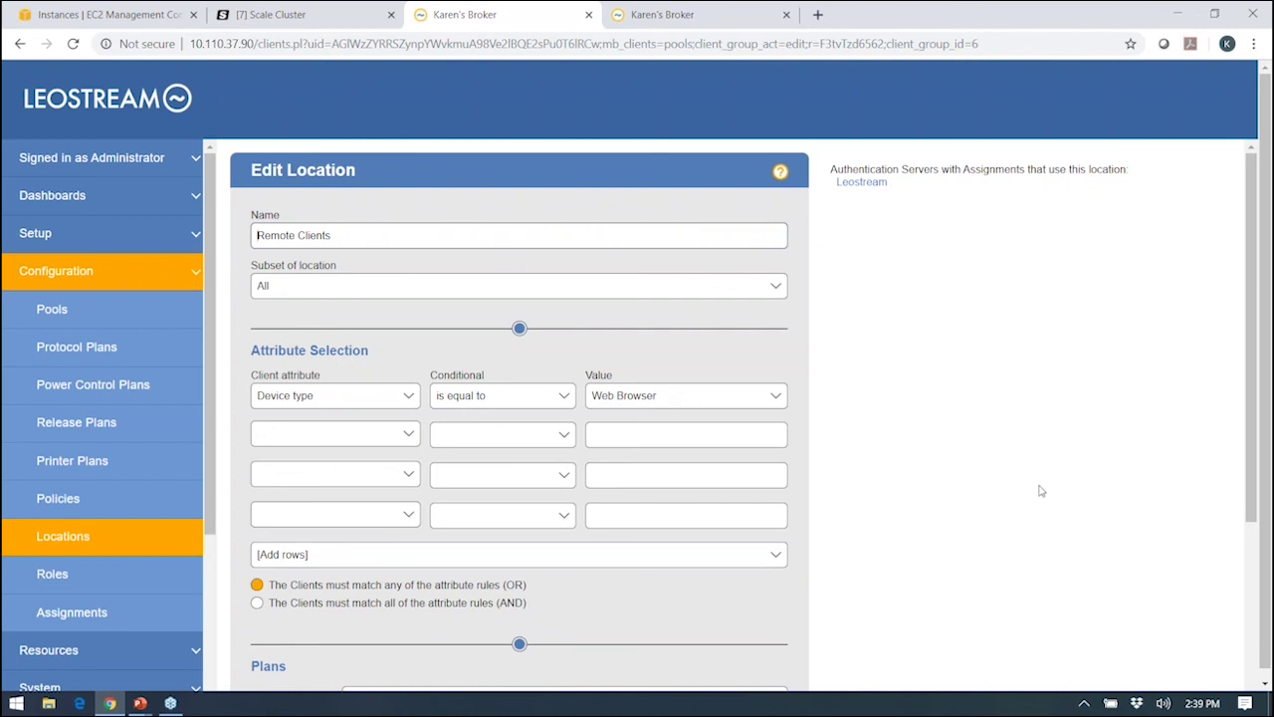
{"action": "left_click", "coordinate": [75, 551]}
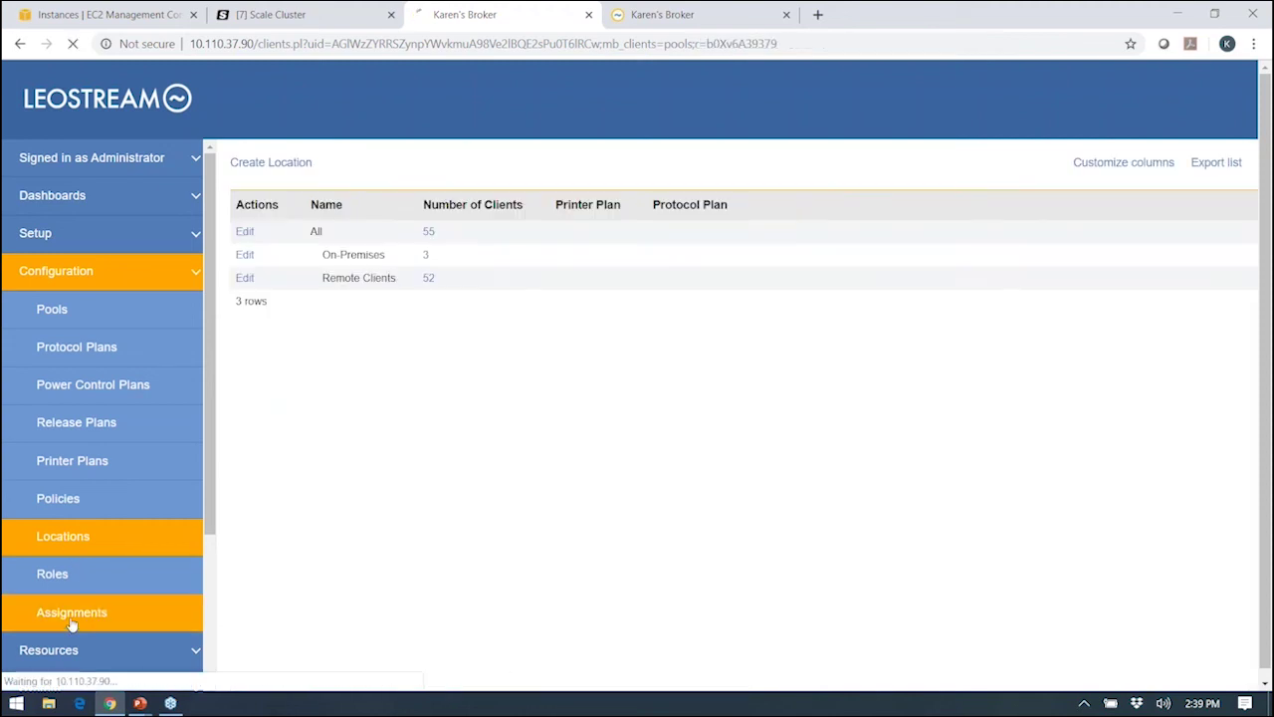
Open the authentication server Assignments list and edit the Leostream server's rules.
{"action": "left_click", "coordinate": [71, 619]}
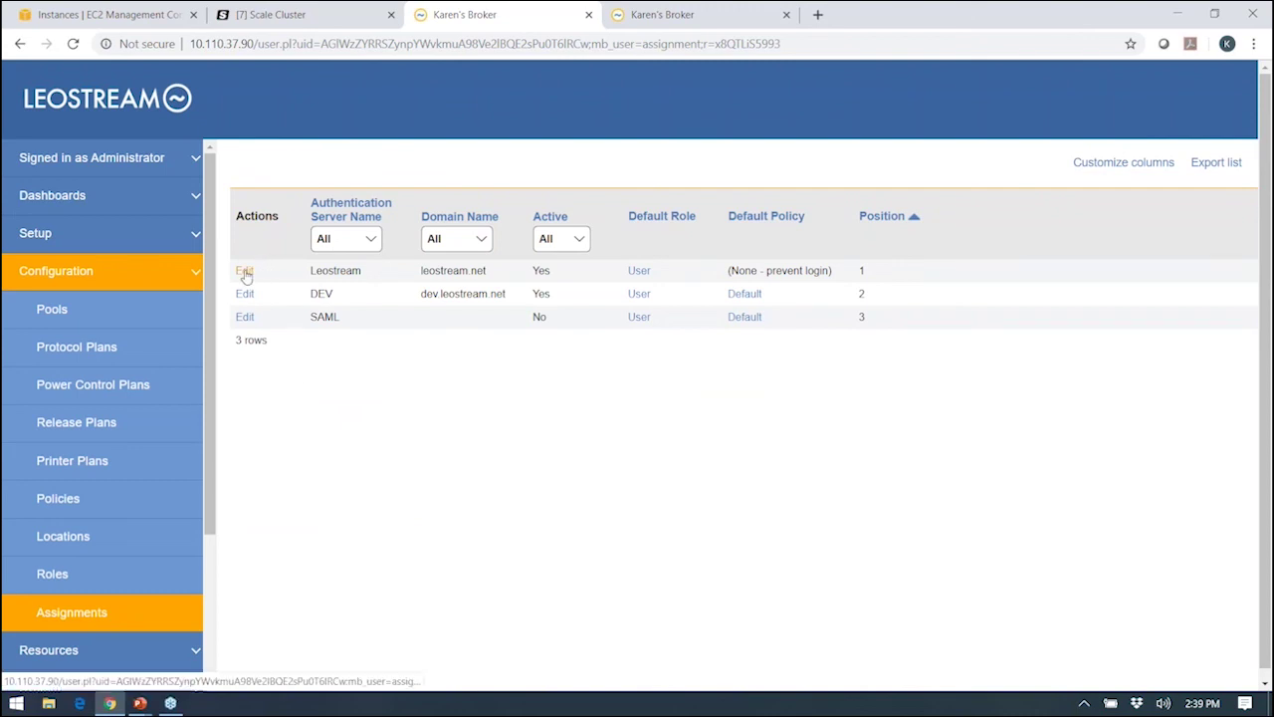
{"action": "left_click", "coordinate": [246, 271]}
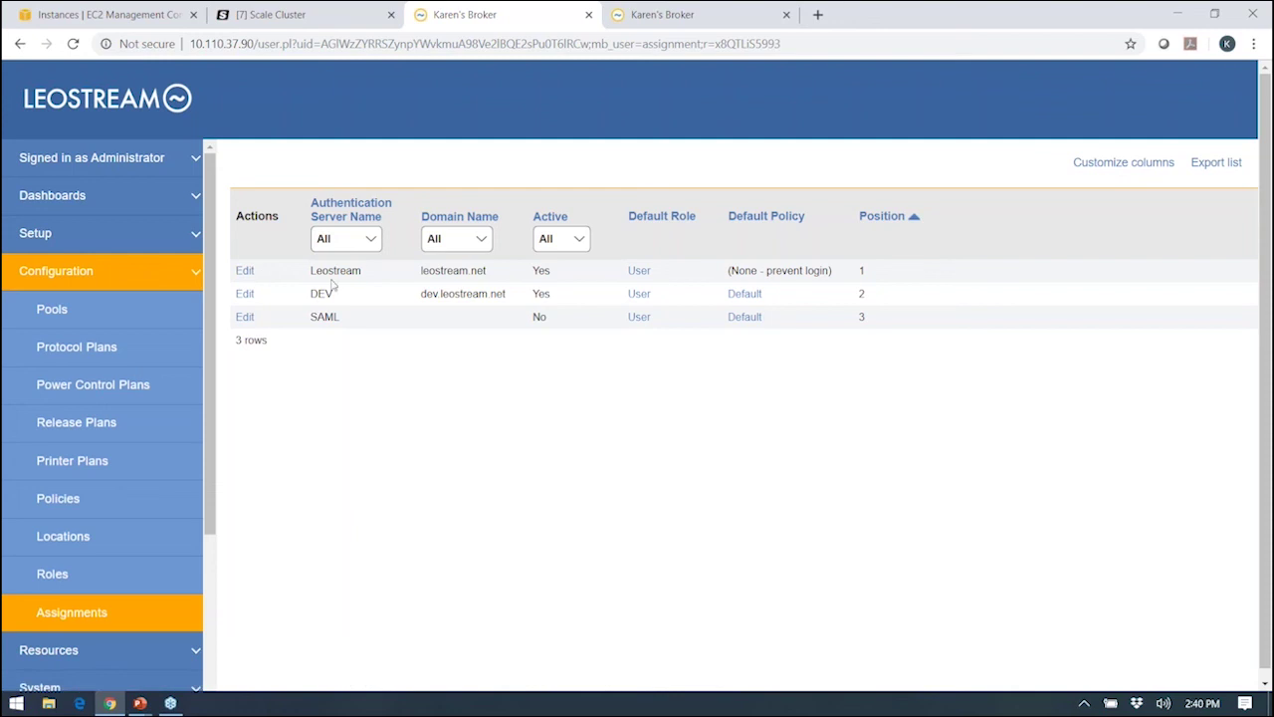
{"action": "left_click", "coordinate": [249, 271]}
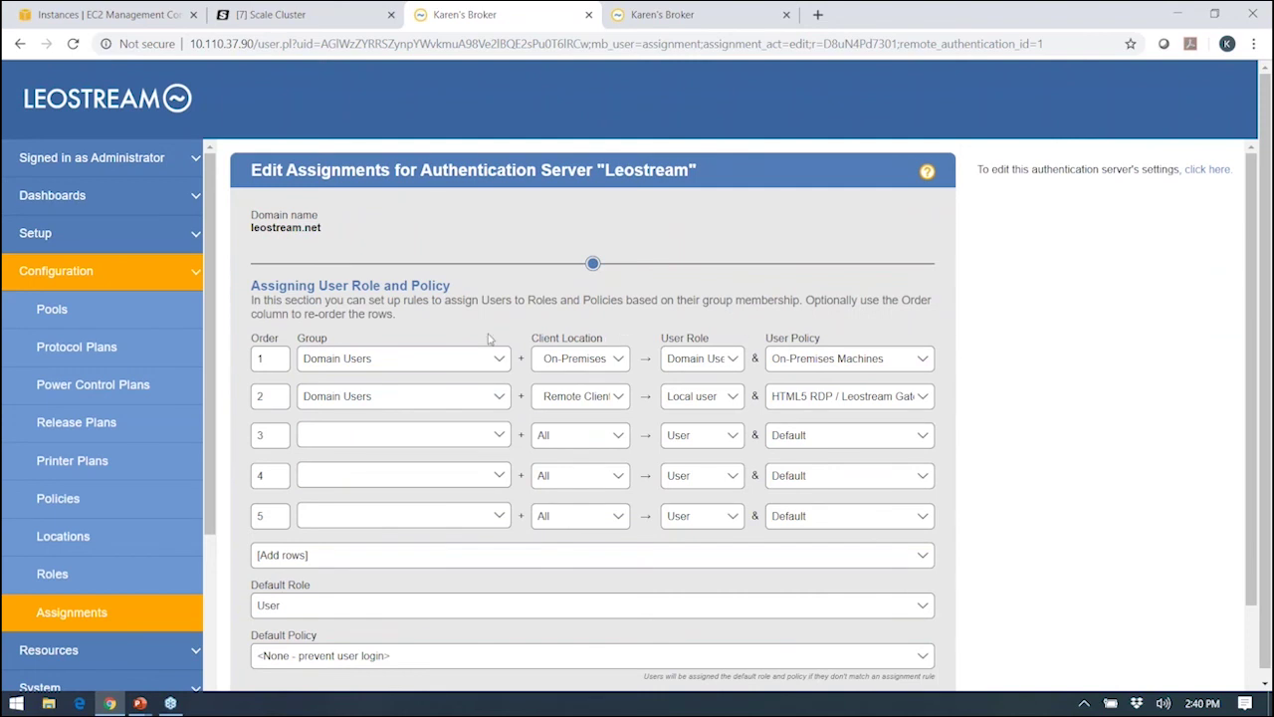
Review the Leostream Domain Users assignment rules, highlighting the Group column, then collapse Configuration.
{"action": "double_click", "coordinate": [300, 338]}
{"action": "left_click", "coordinate": [367, 344]}
{"action": "left_click", "coordinate": [36, 271]}
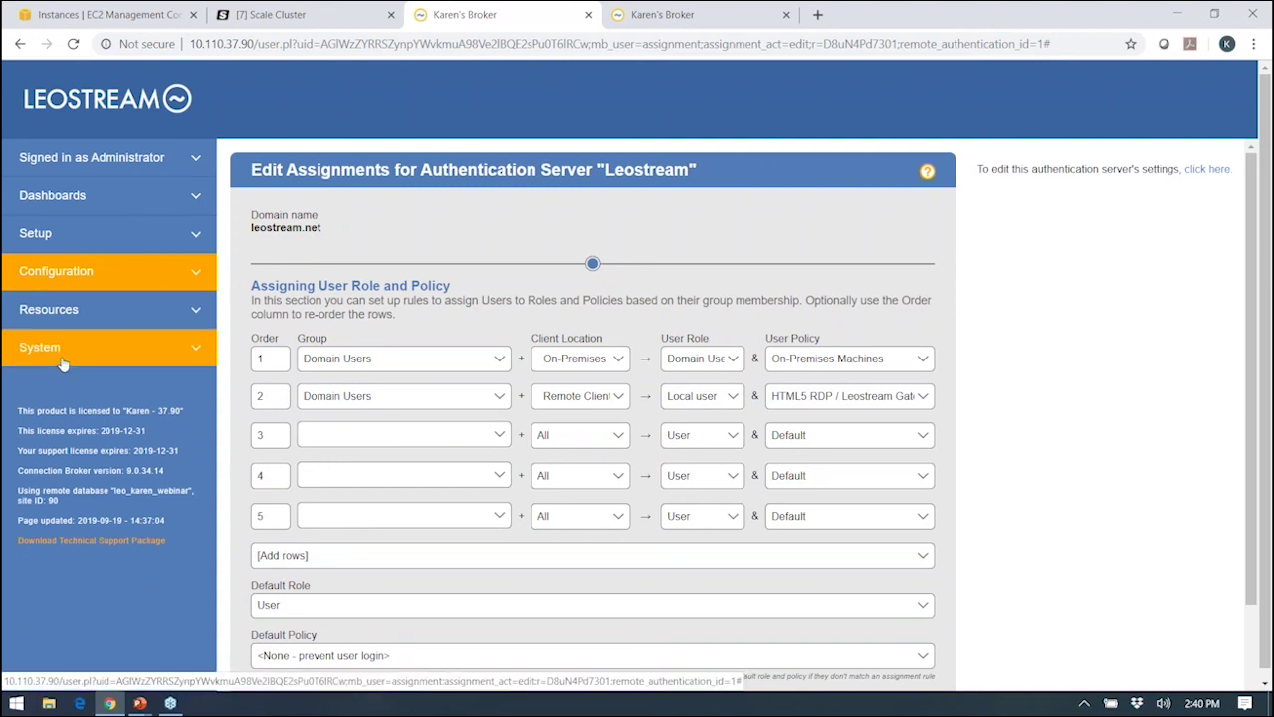
Open Test Login under Resources > Users and enter the user's login name.
{"action": "left_click", "coordinate": [69, 316]}
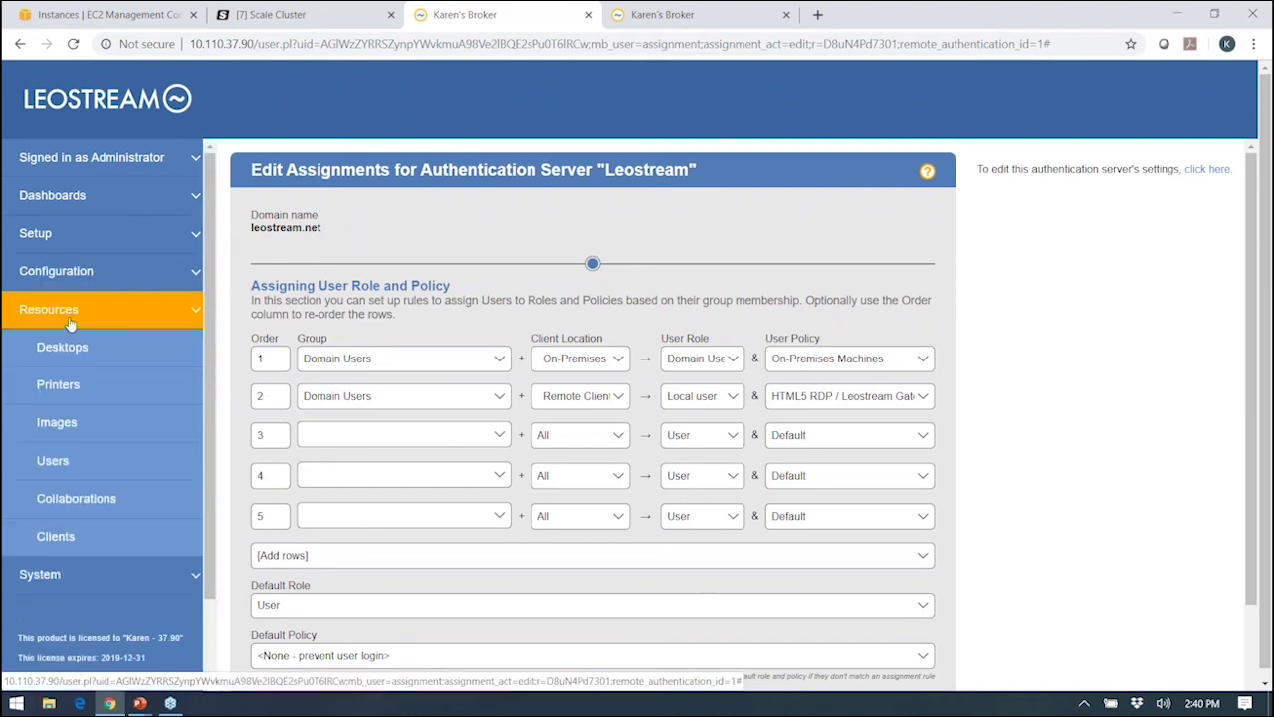
{"action": "left_click", "coordinate": [58, 474]}
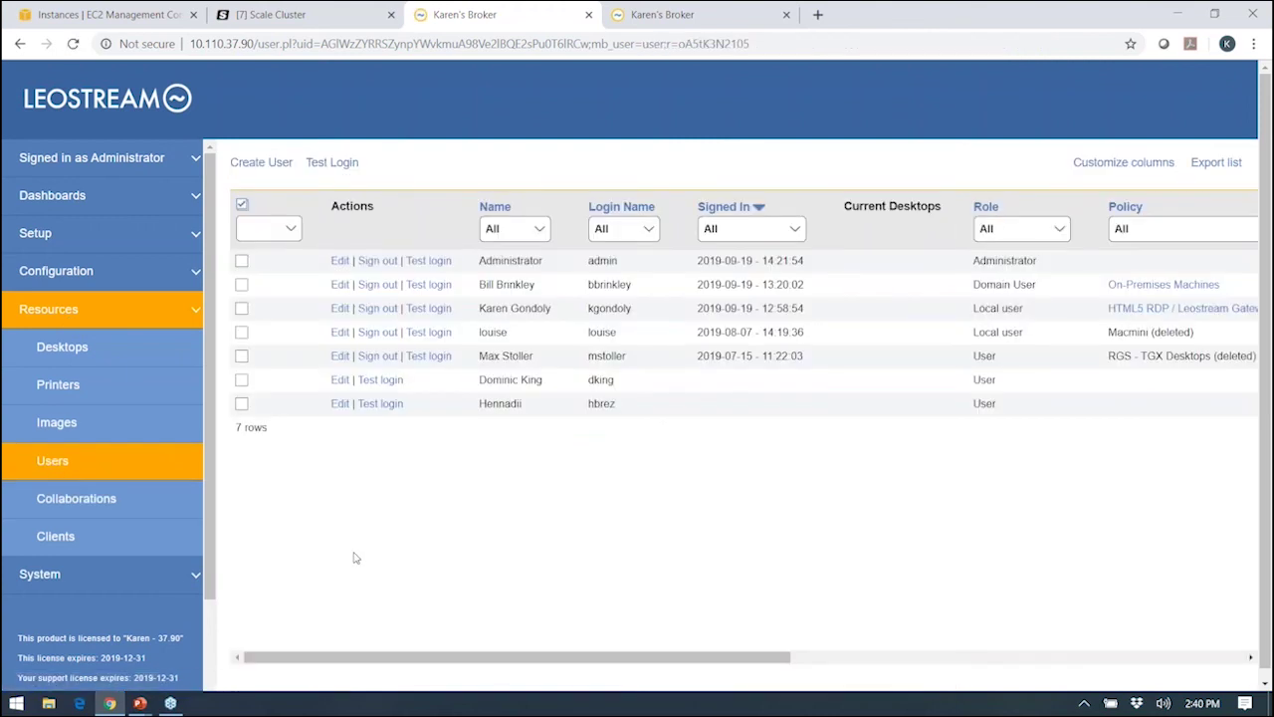
{"action": "left_click", "coordinate": [334, 164]}
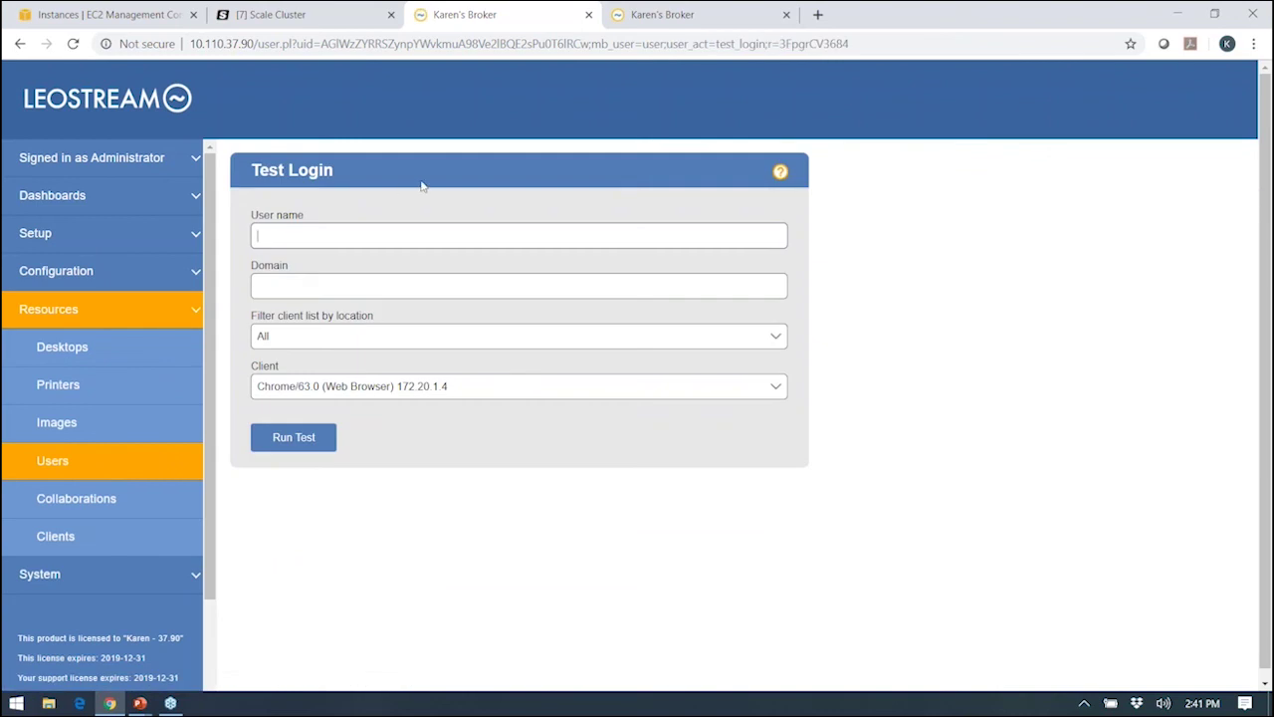
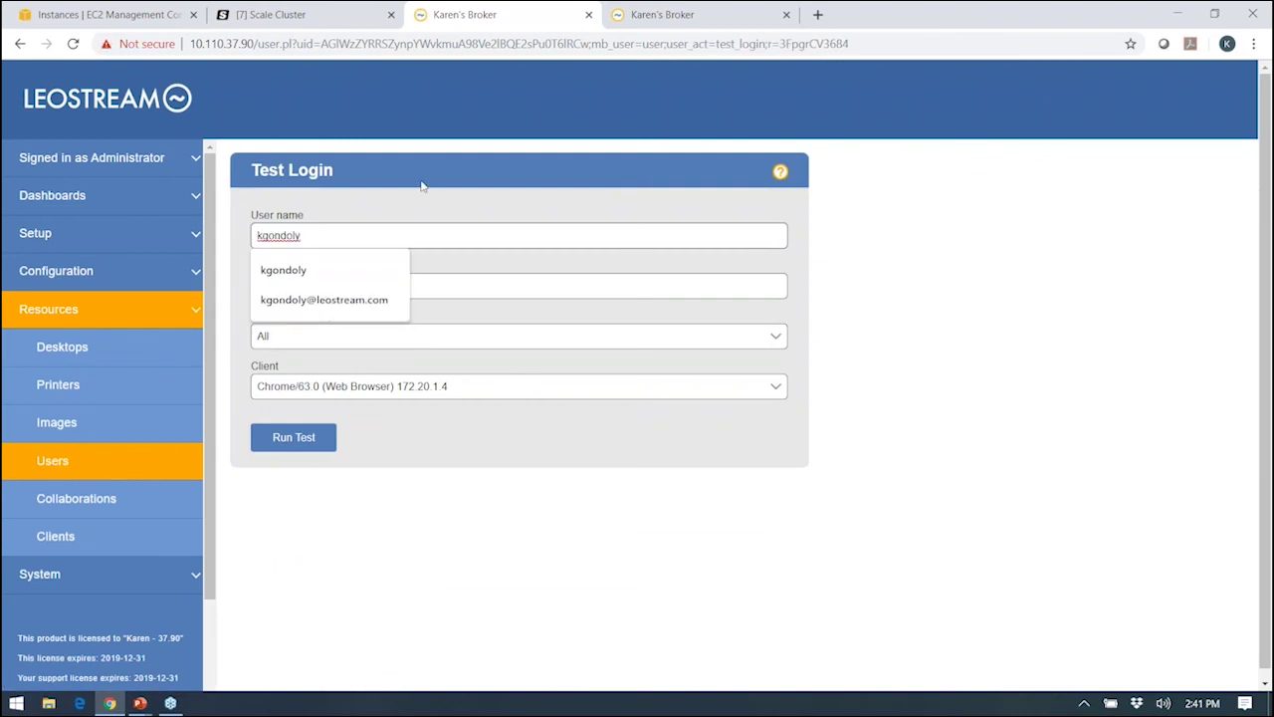
{"action": "left_click", "coordinate": [379, 201]}
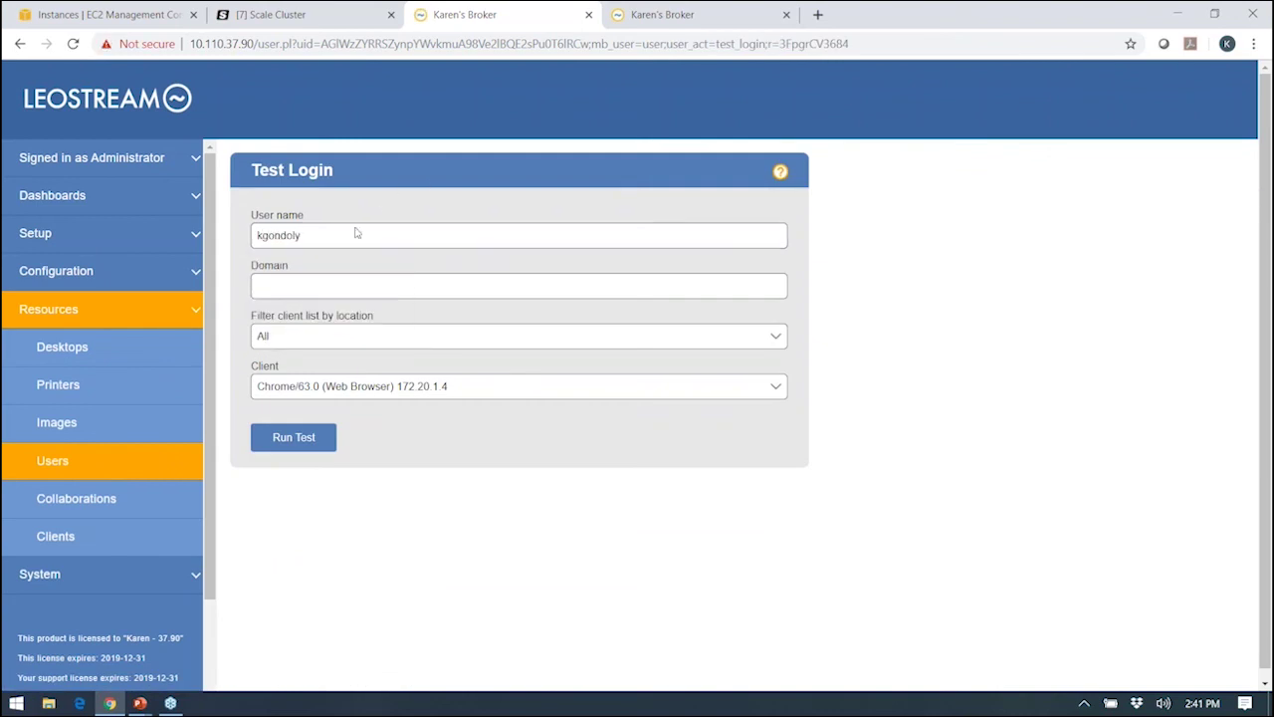
Run the login test and highlight the authentication server and the user's memberOf attributes.
{"action": "left_click", "coordinate": [296, 435]}
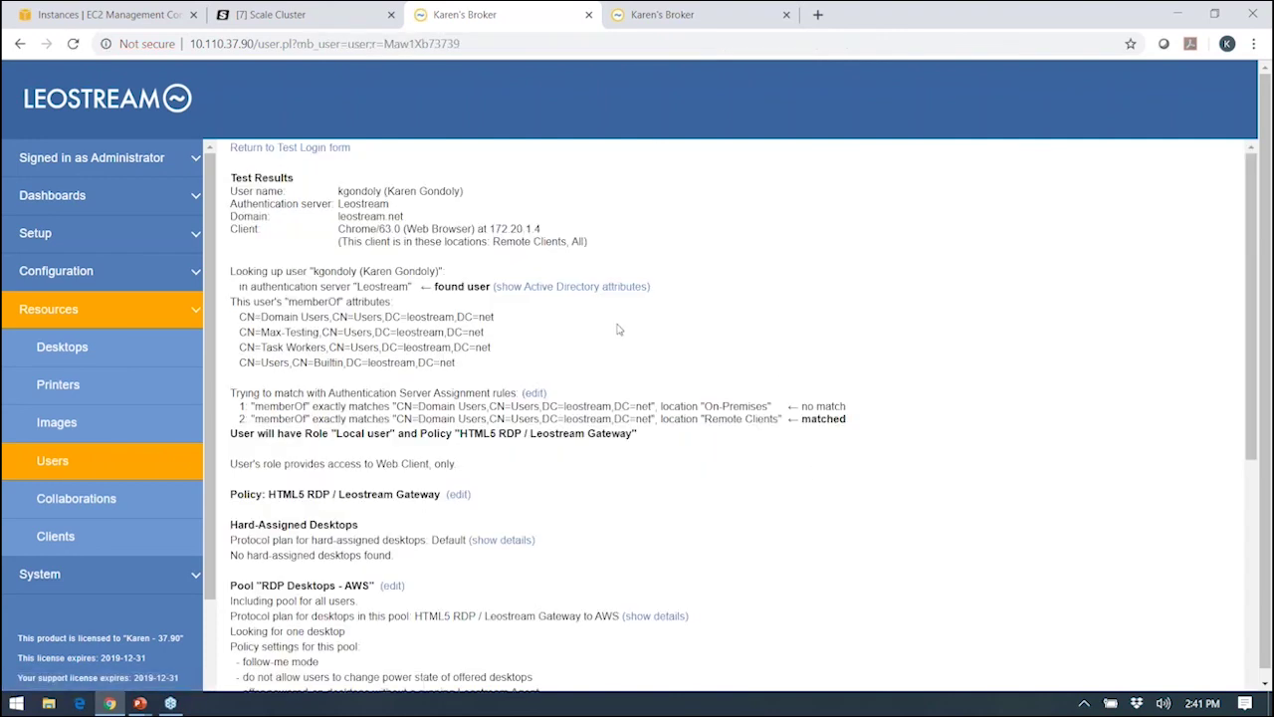
{"action": "double_click", "coordinate": [383, 286]}
{"action": "double_click", "coordinate": [313, 302]}
{"action": "scroll", "coordinate": [460, 323], "scroll_direction": "down", "scroll_amount": 1}
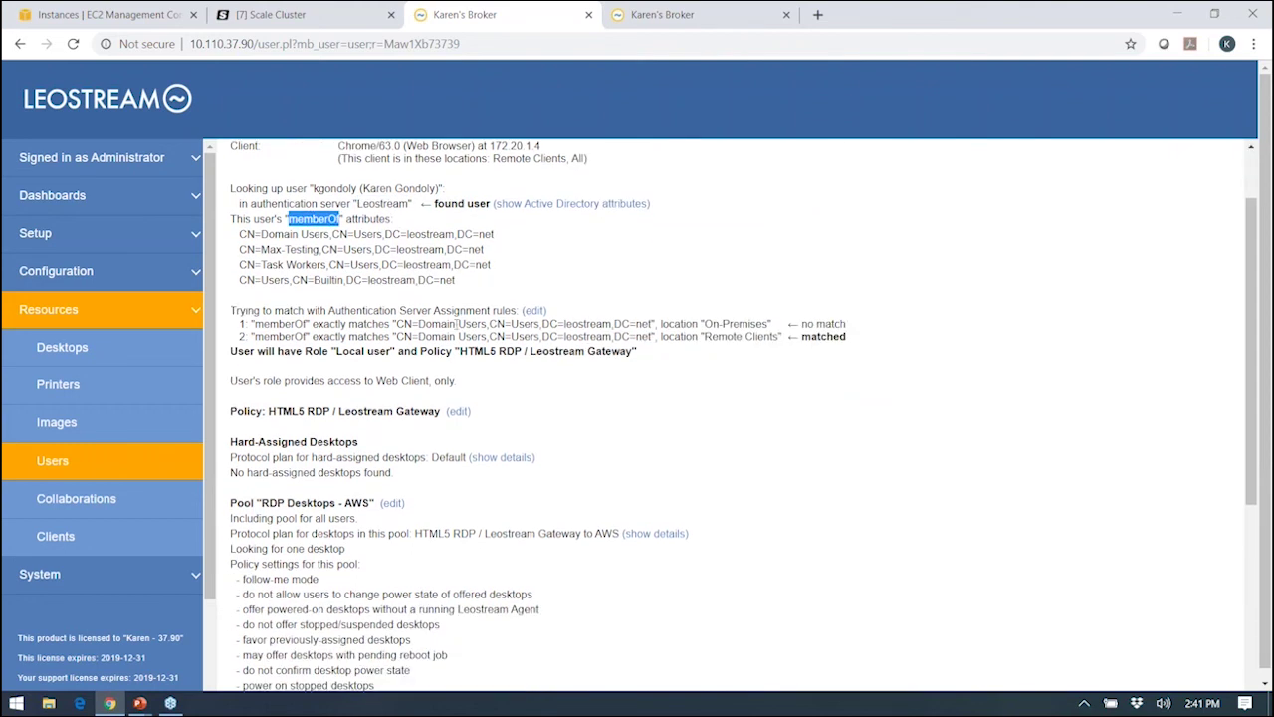
Highlight the matched second rule, Remote Clients, and scroll to the RDP Desktops - AWS pool offering.
{"action": "double_click", "coordinate": [834, 338]}
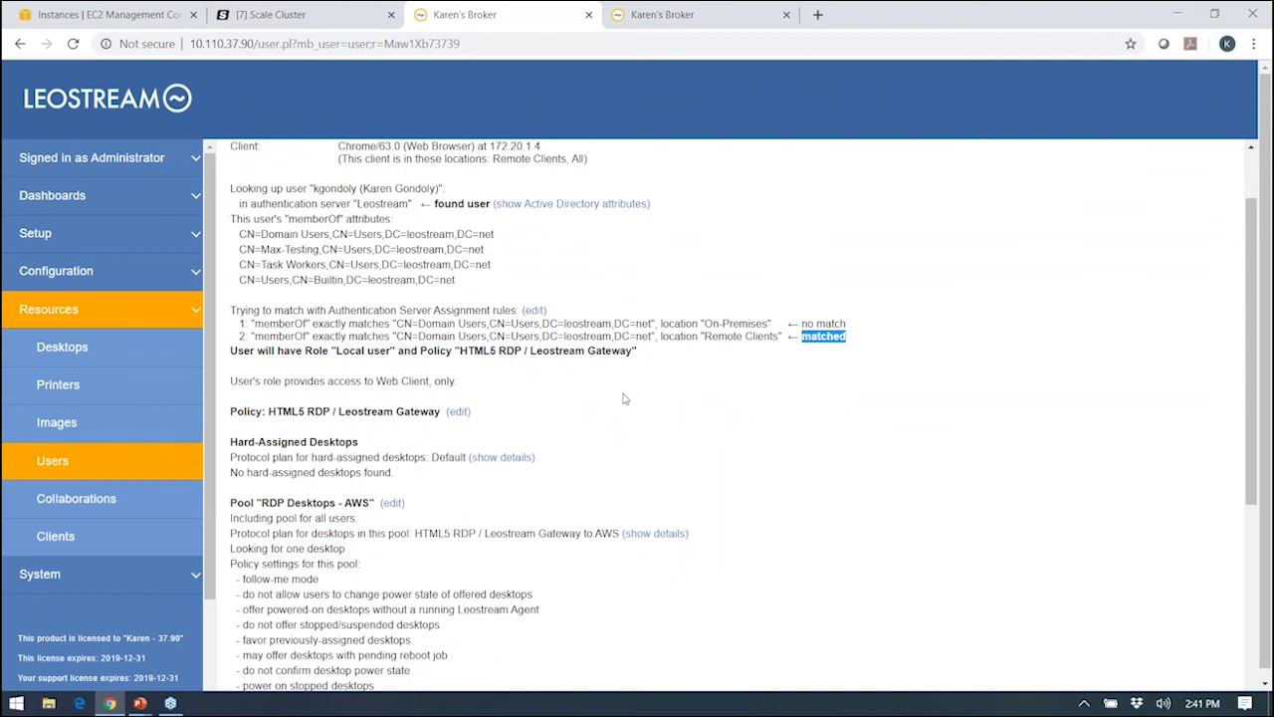
{"action": "scroll", "coordinate": [652, 400], "scroll_direction": "down", "scroll_amount": 1}
{"action": "scroll", "coordinate": [652, 400], "scroll_direction": "down", "scroll_amount": 2}
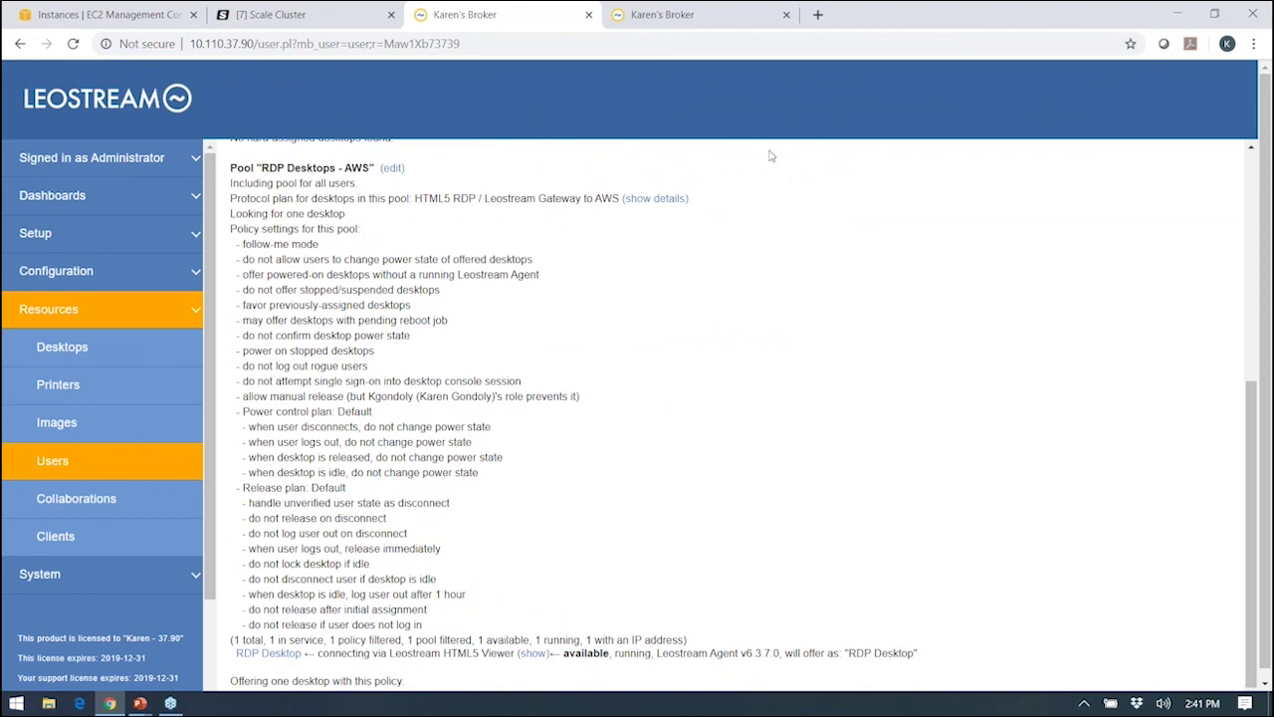
{"action": "left_click", "coordinate": [683, 22]}
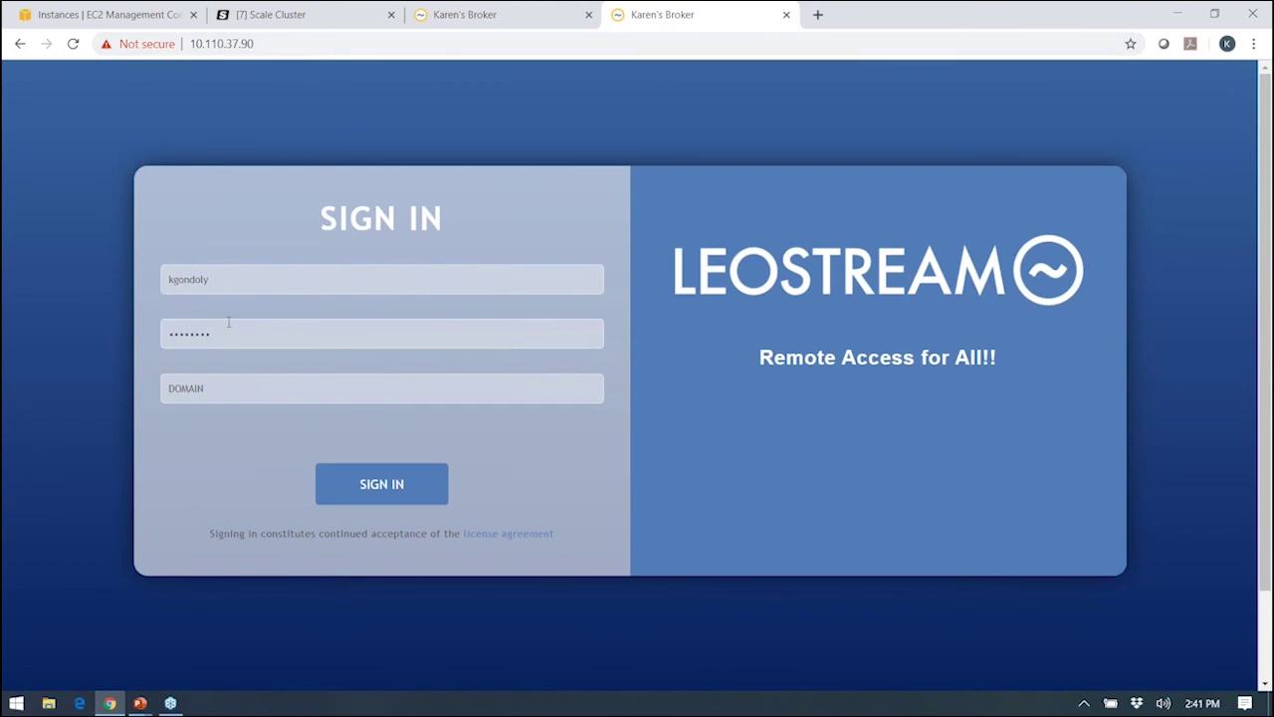
Sign in to the web client as the end user and connect to the offered RDP Desktop.
{"action": "left_click", "coordinate": [366, 491]}
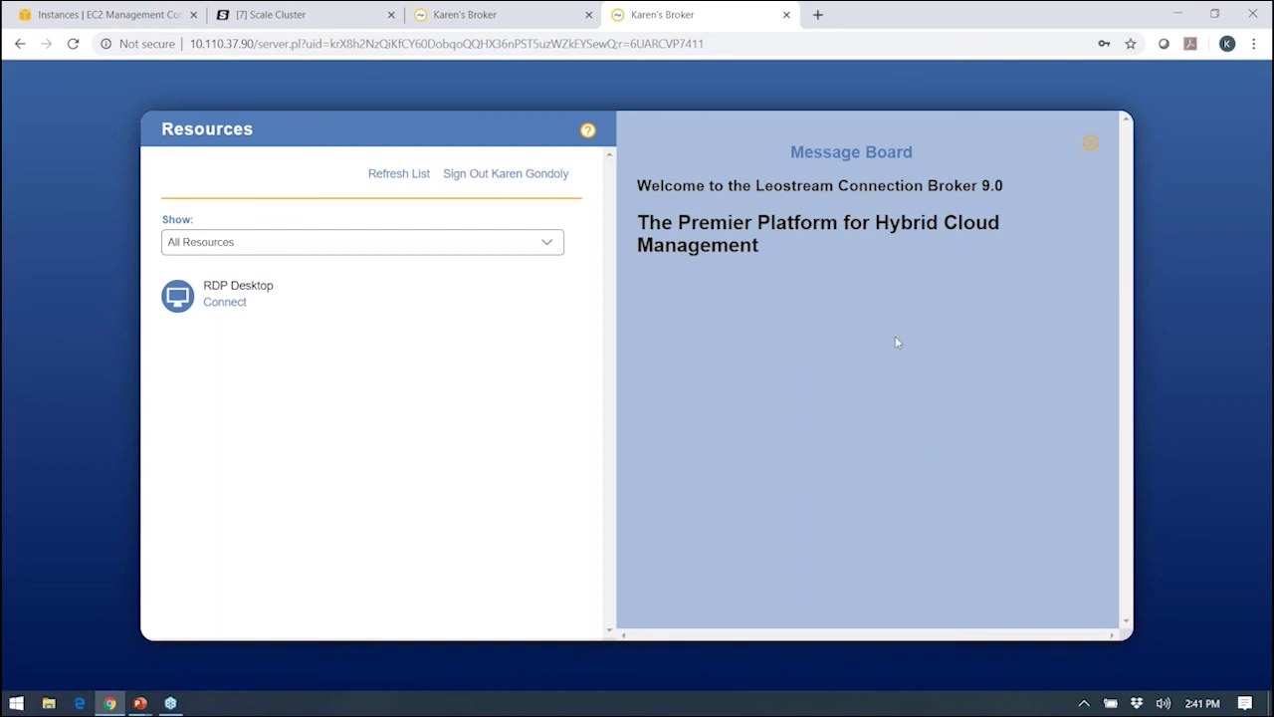
{"action": "left_click", "coordinate": [221, 302]}
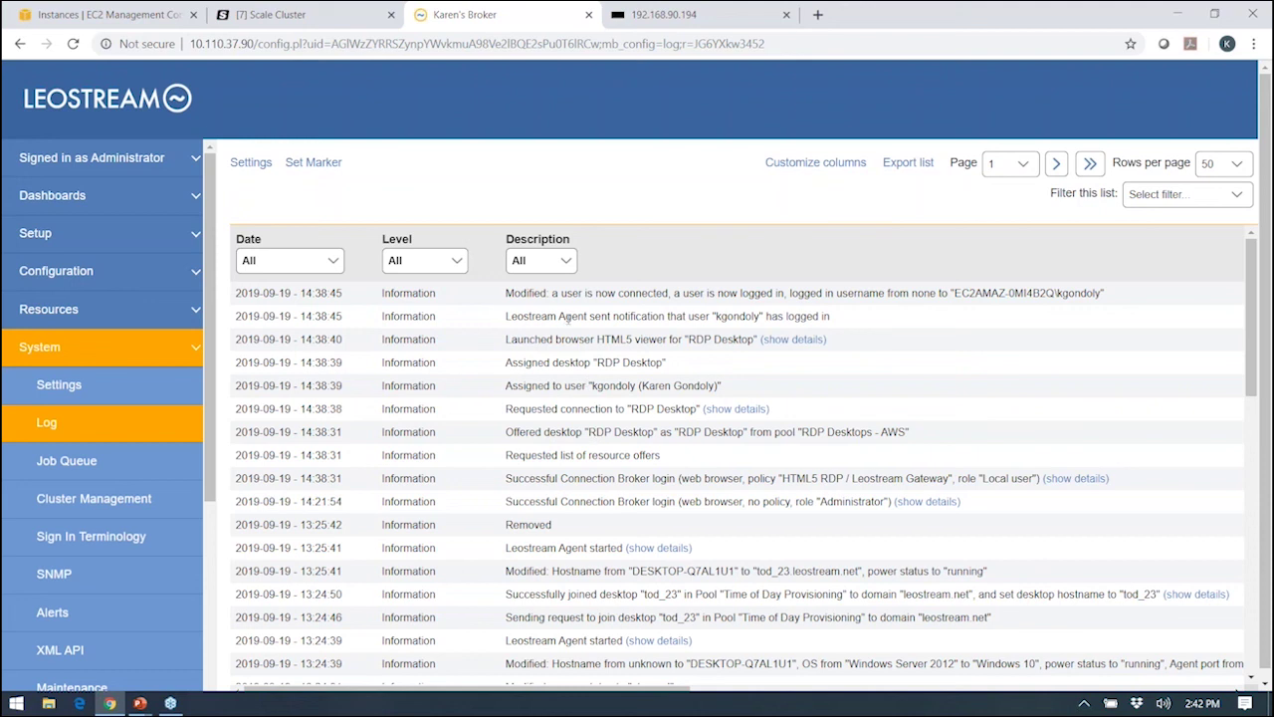
Highlight the Leostream Agent's user-logged-in entry in the log, briefly showing the presentation behind.
{"action": "left_click_drag", "start_coordinate": [568, 319], "coordinate": [844, 316]}
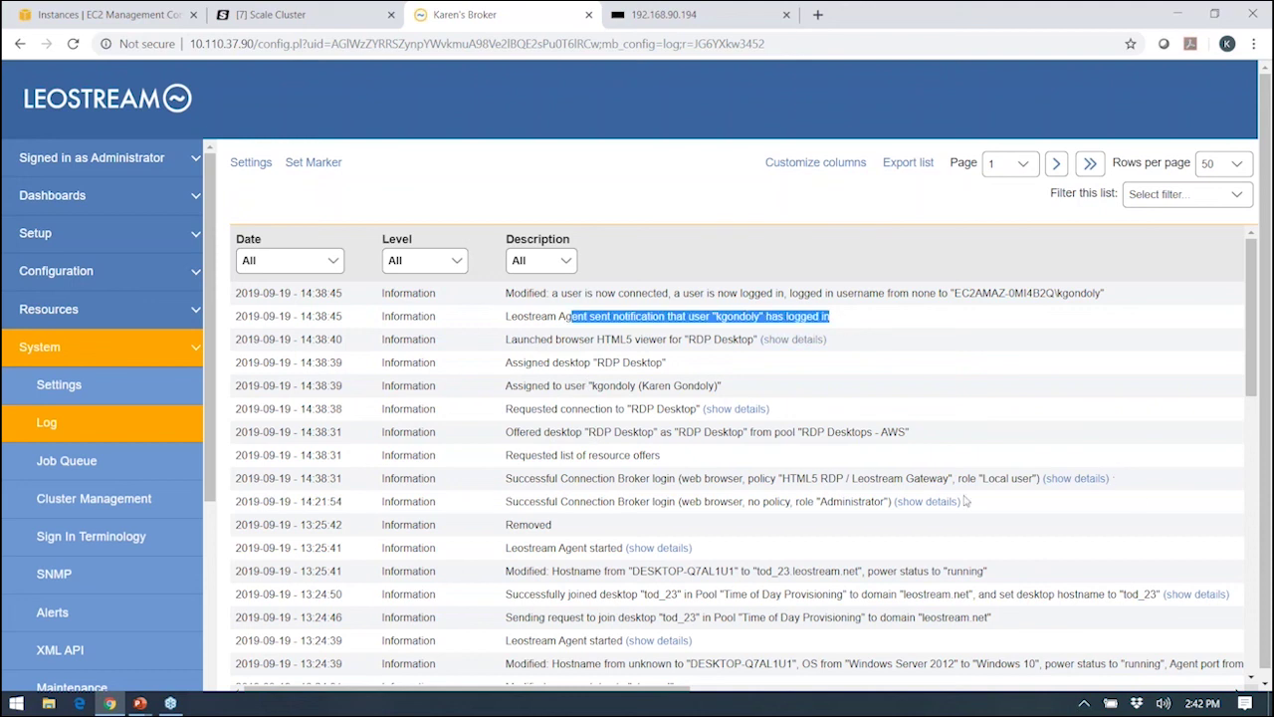
{"action": "mouse_move", "coordinate": [908, 28]}
{"action": "left_mouse_down"}
{"action": "mouse_move", "coordinate": [1141, 29]}
{"action": "mouse_move", "coordinate": [919, 38]}
{"action": "left_mouse_up"}
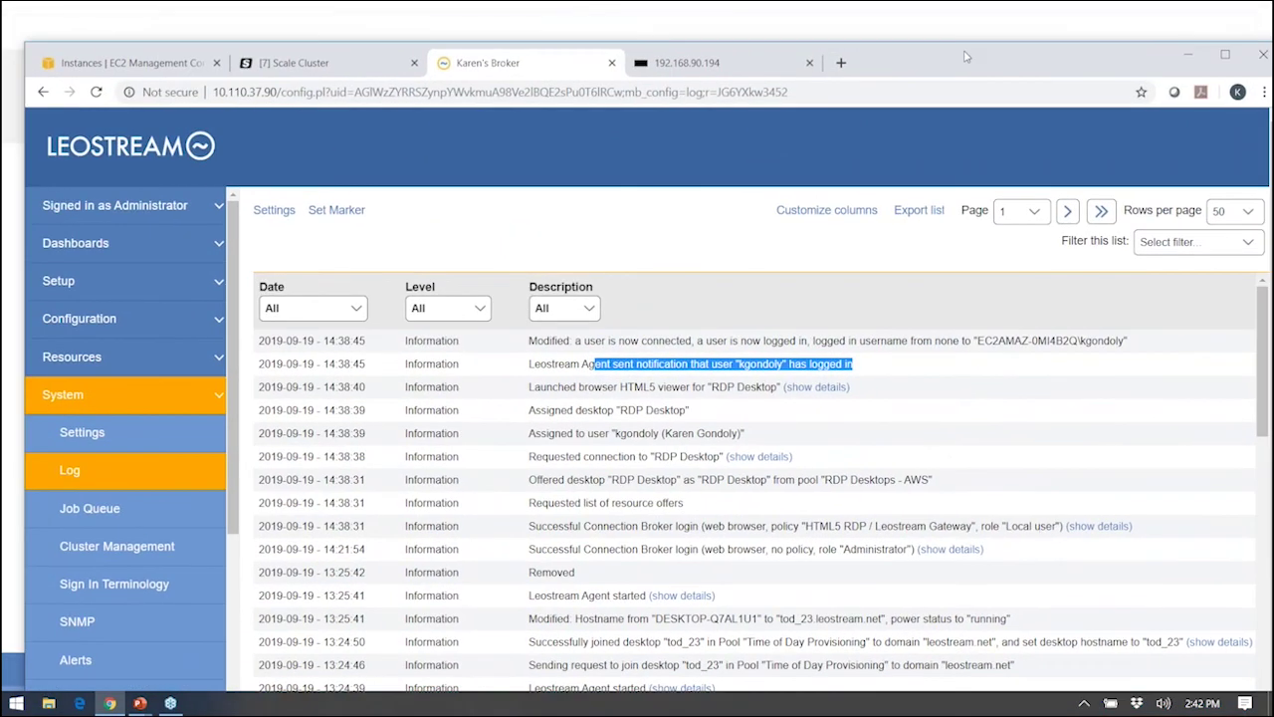
{"action": "key", "text": "alt+Tab"}
{"action": "key", "text": "Escape"}
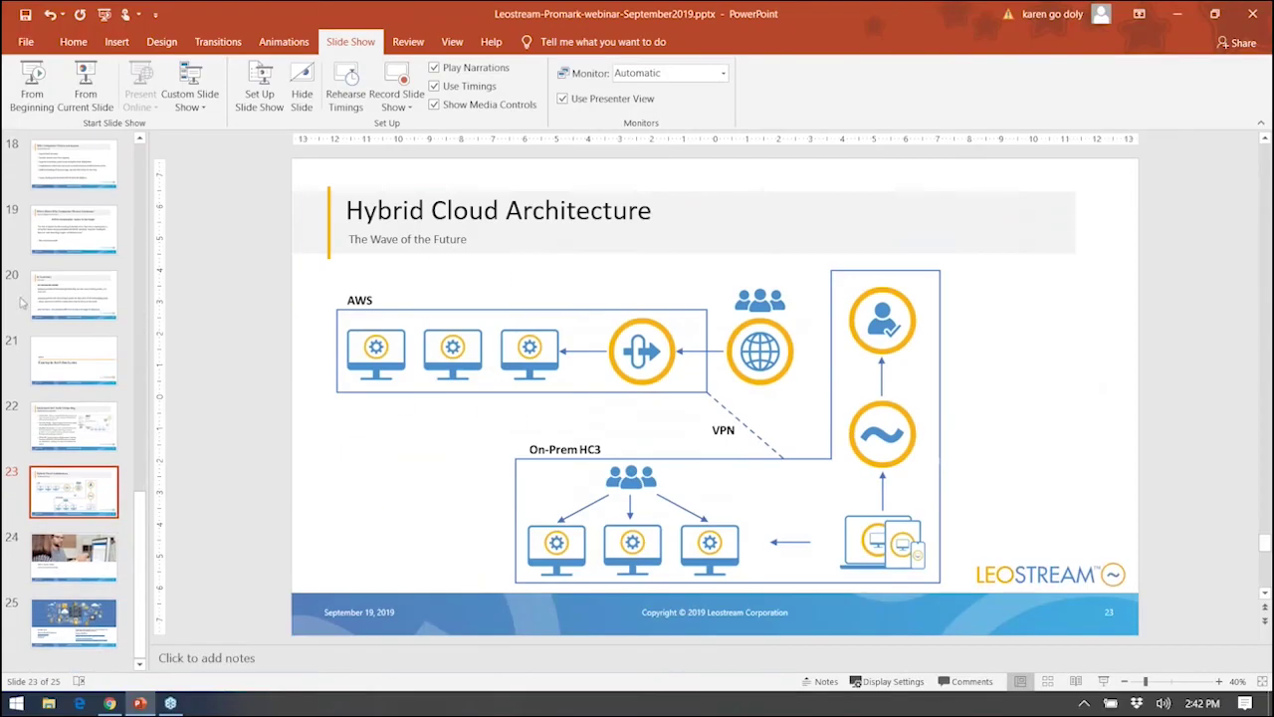
{"action": "key", "text": "alt+Tab"}
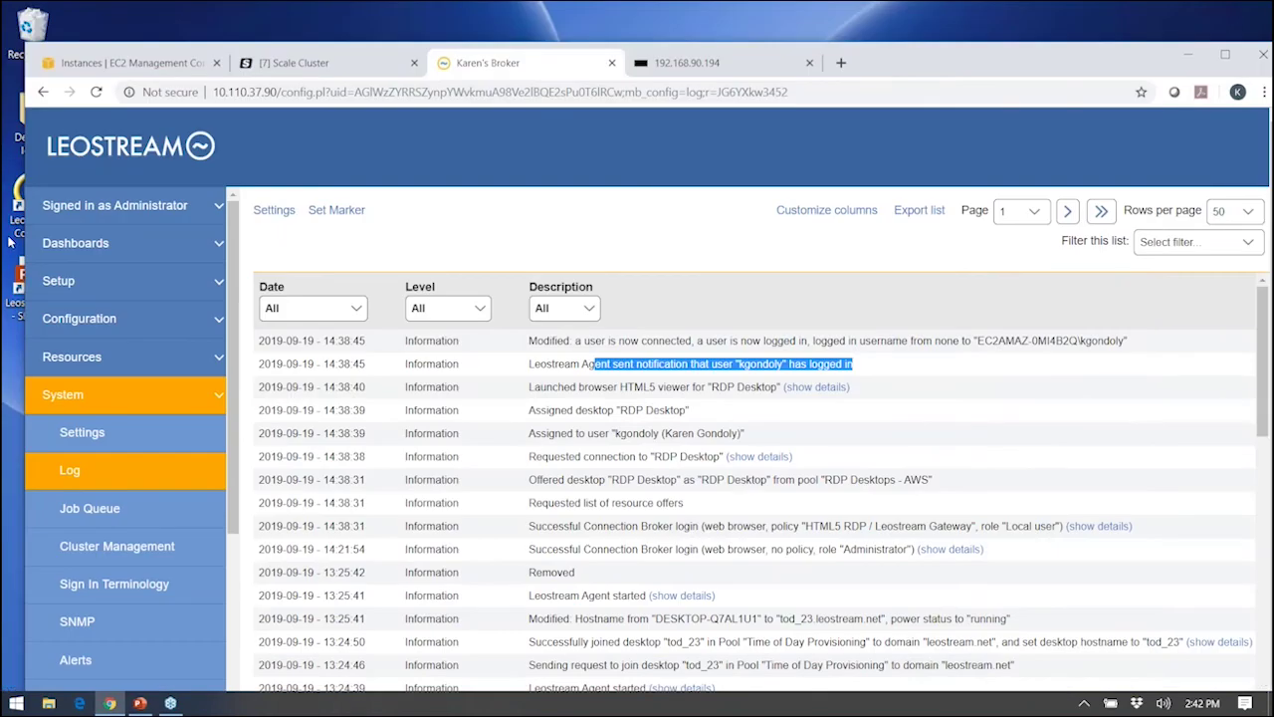
Log in through the Leostream Connect tray client with the second domain user's password.
{"action": "left_click", "coordinate": [14, 234]}
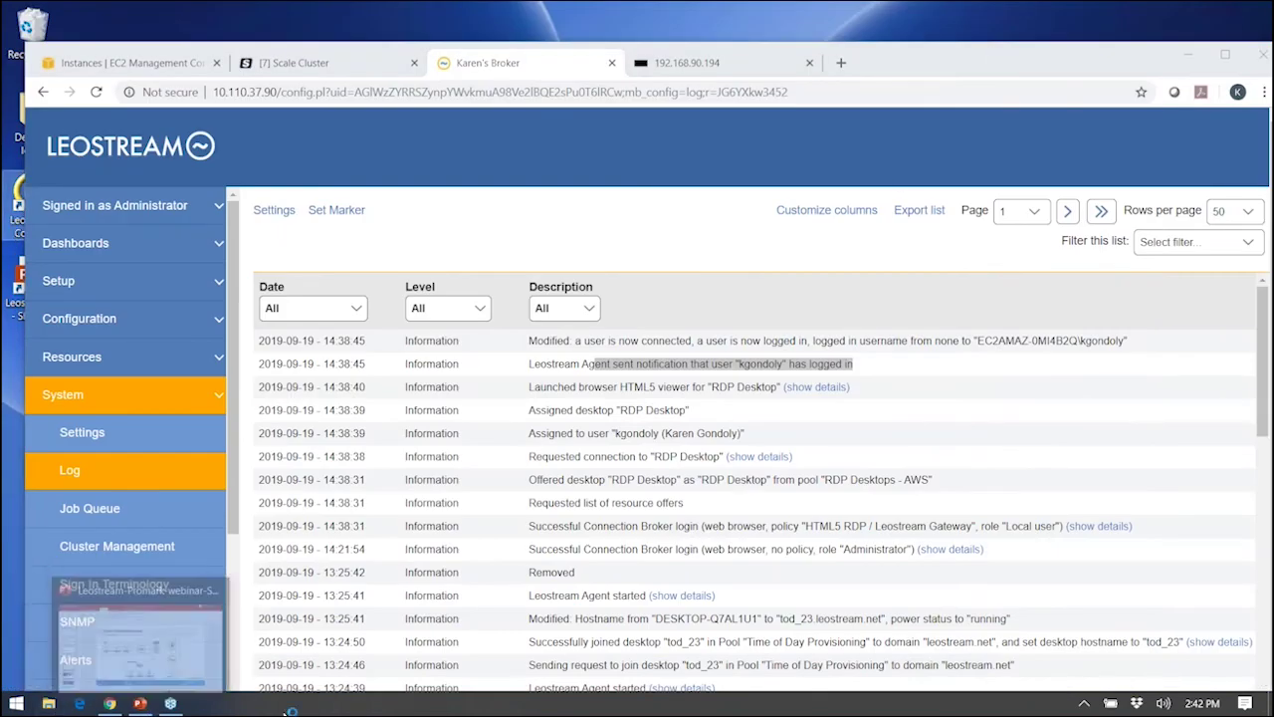
{"action": "left_click", "coordinate": [1096, 704]}
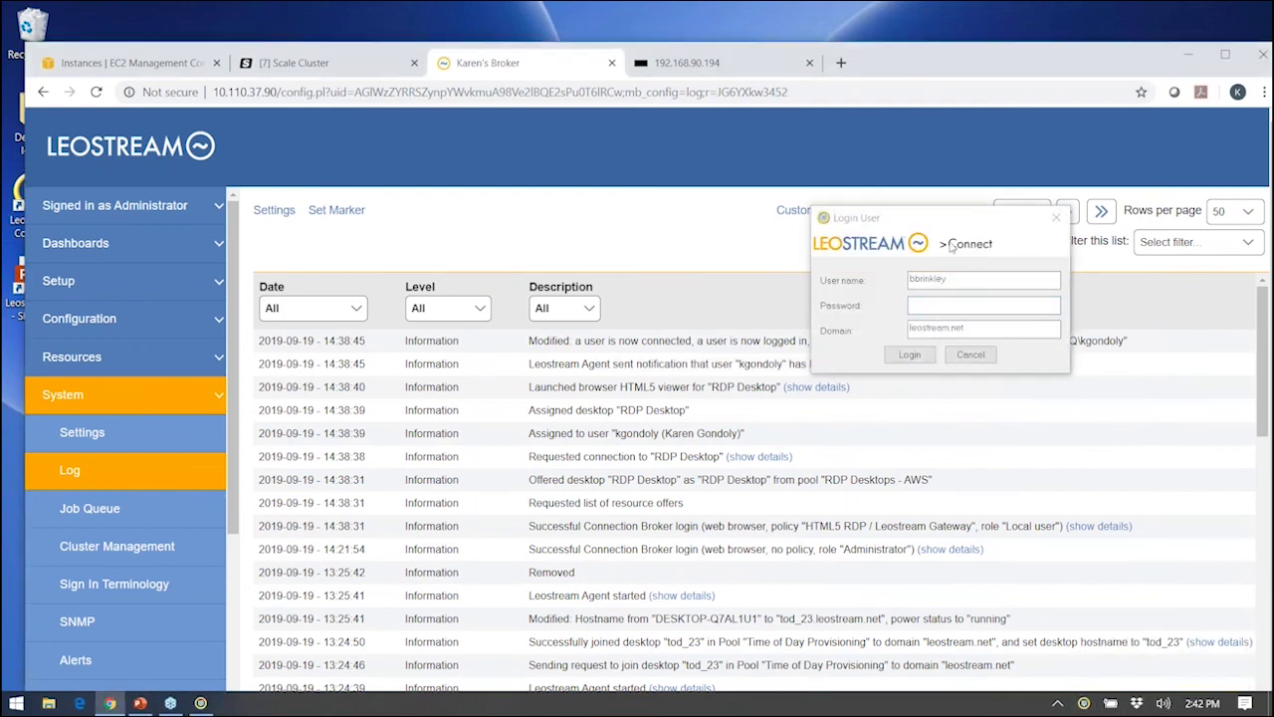
{"action": "type", "text": "*********"}
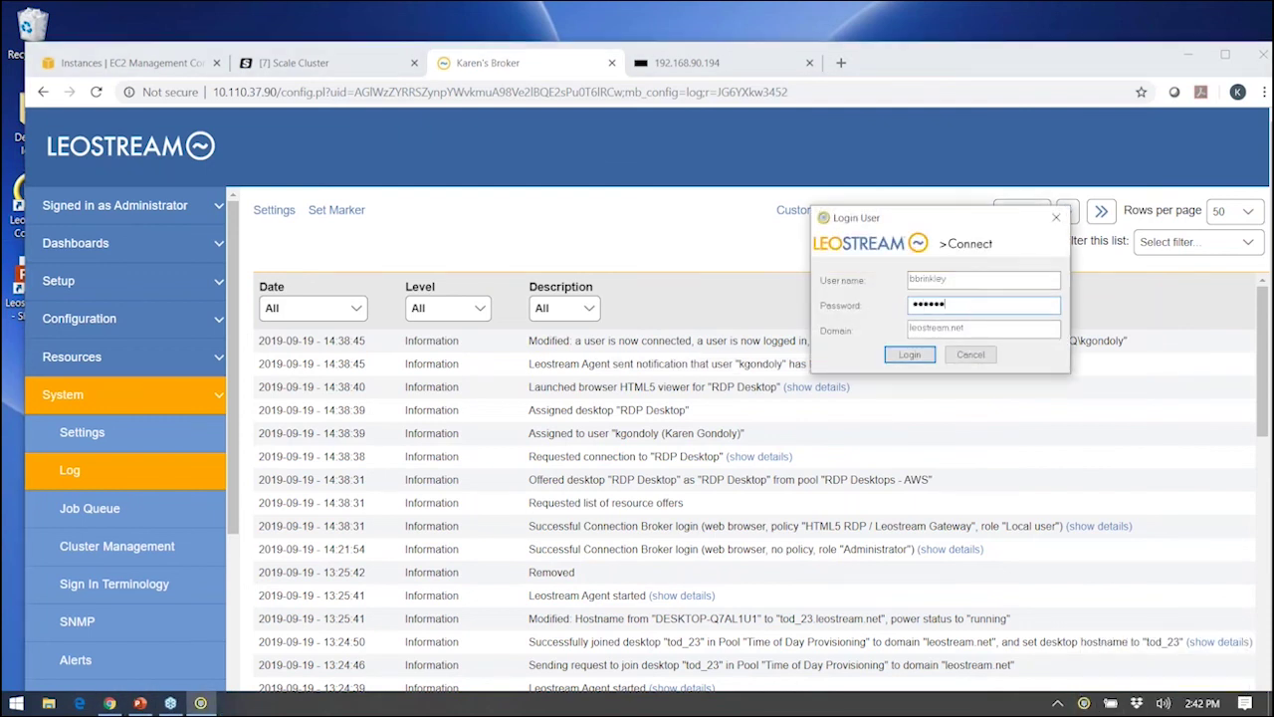
{"action": "key", "text": "Return"}
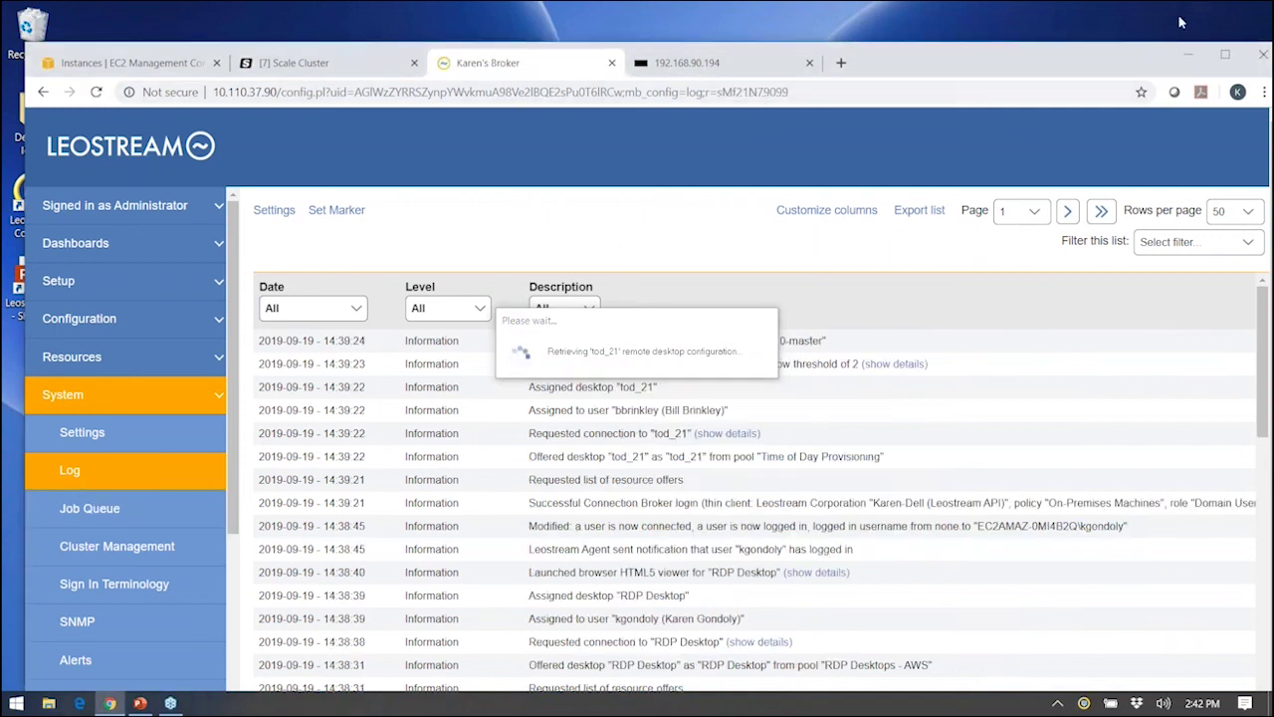
Refresh the log and check the Scale cluster for tod_24 starting from win10-master.
{"action": "key", "text": "super+Up"}
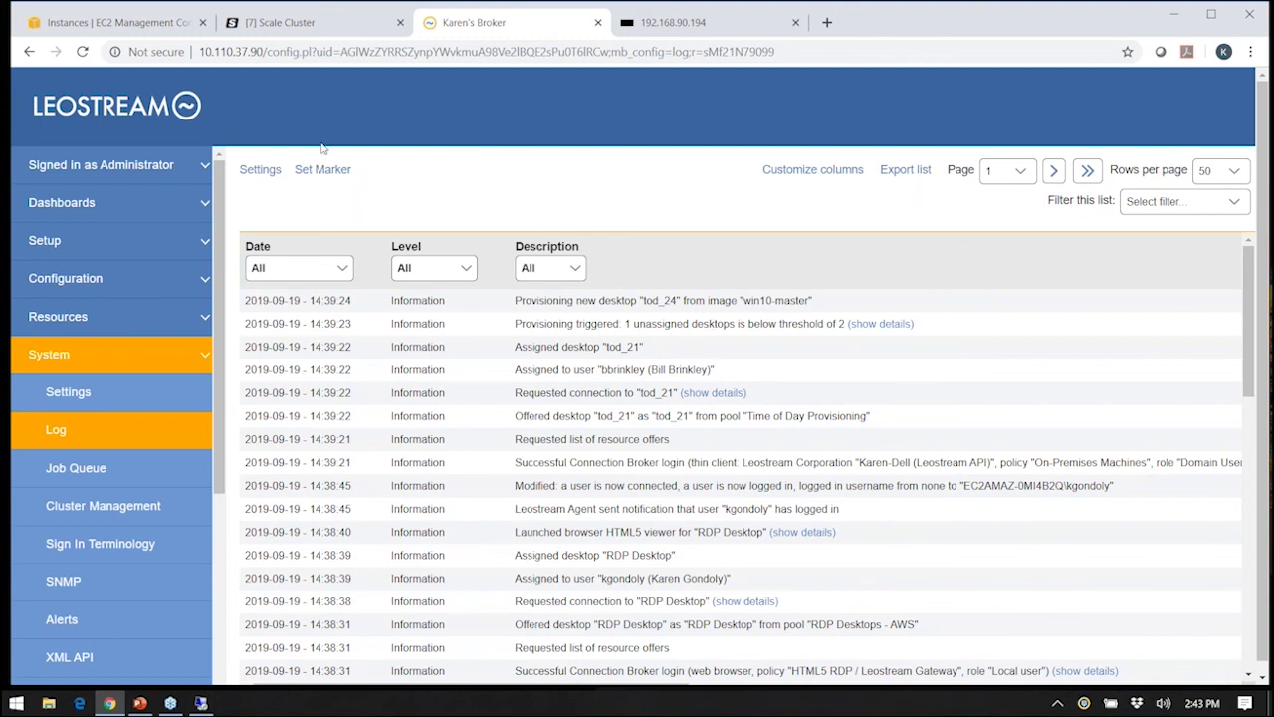
{"action": "left_click", "coordinate": [278, 22]}
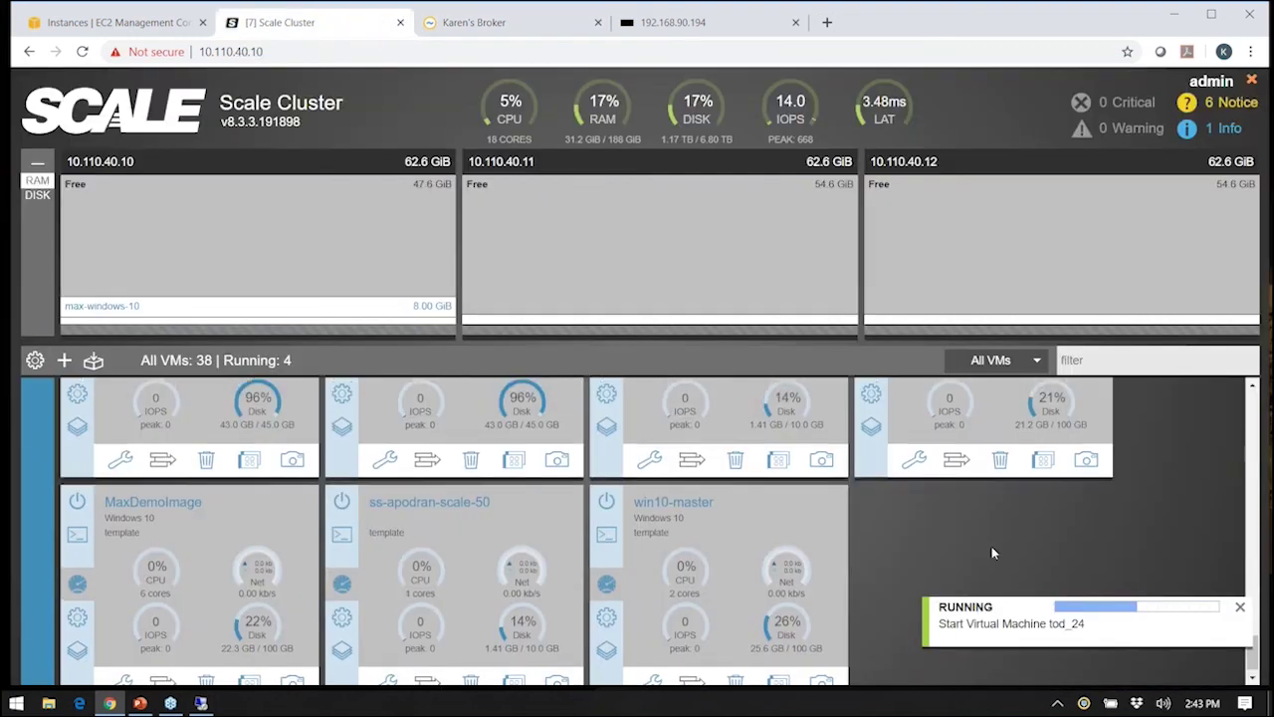
{"action": "left_click", "coordinate": [473, 22]}
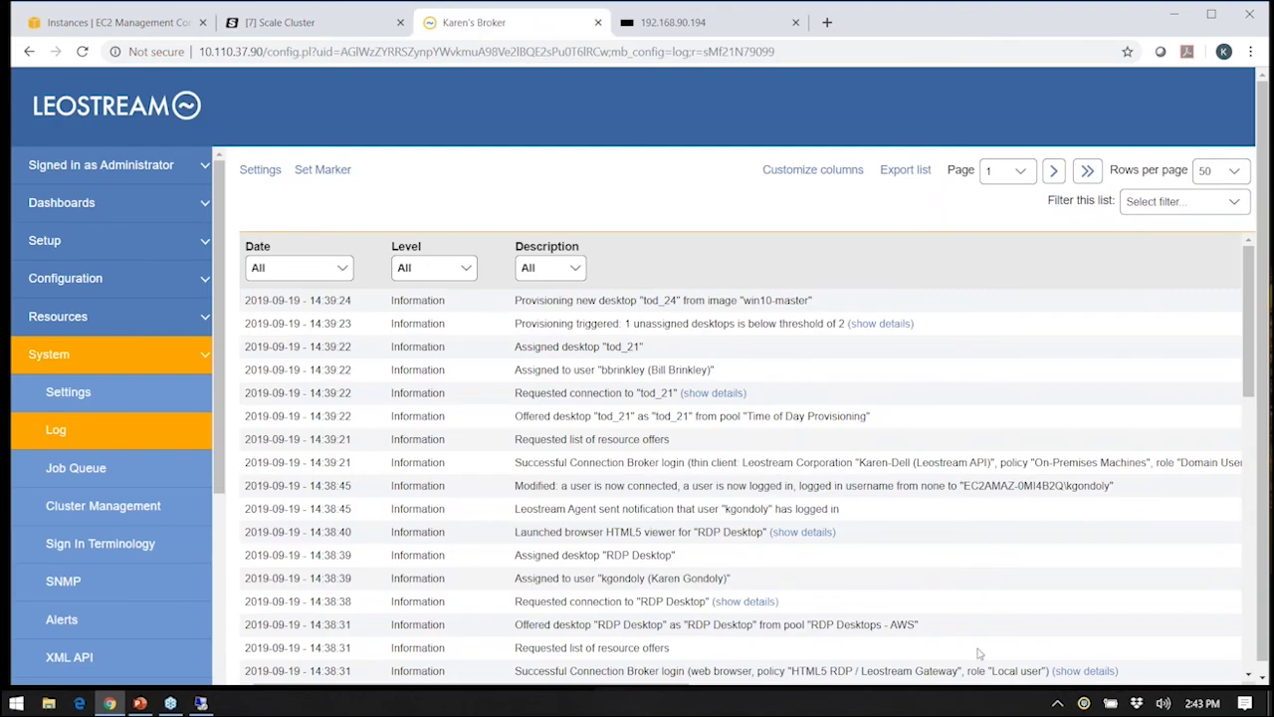
Bring PowerPoint back to slide 23, Hybrid Cloud Architecture.
{"action": "left_click", "coordinate": [139, 702]}
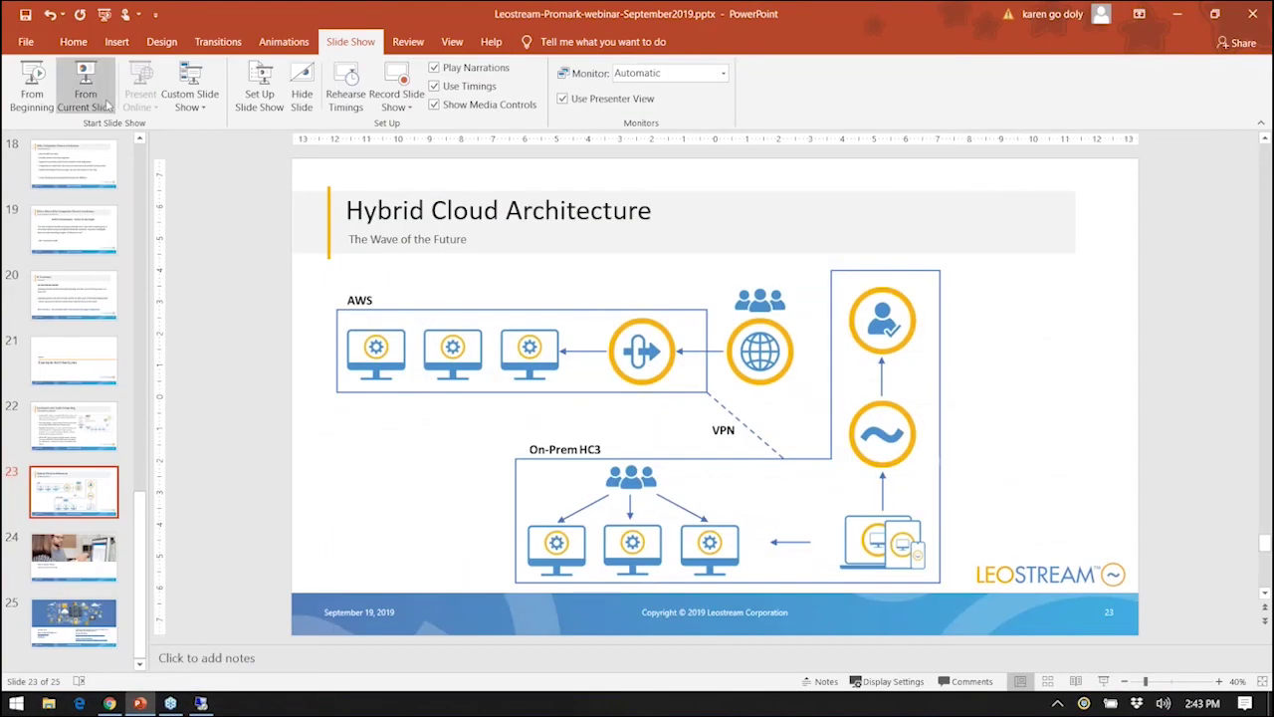